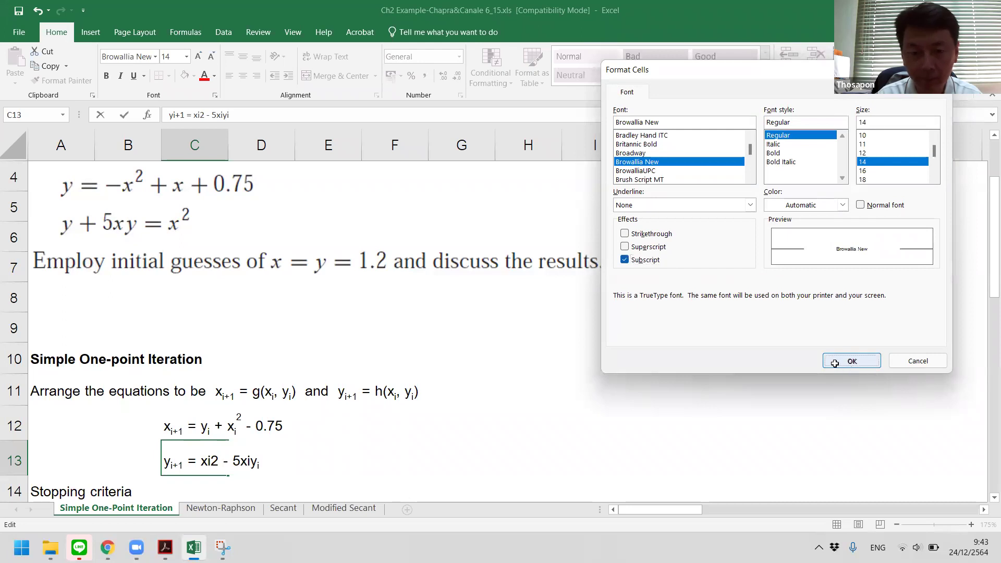
Format the i in the xi2 term of the y equation in C13 as subscript.
{"action": "left_click", "coordinate": [209, 461]}
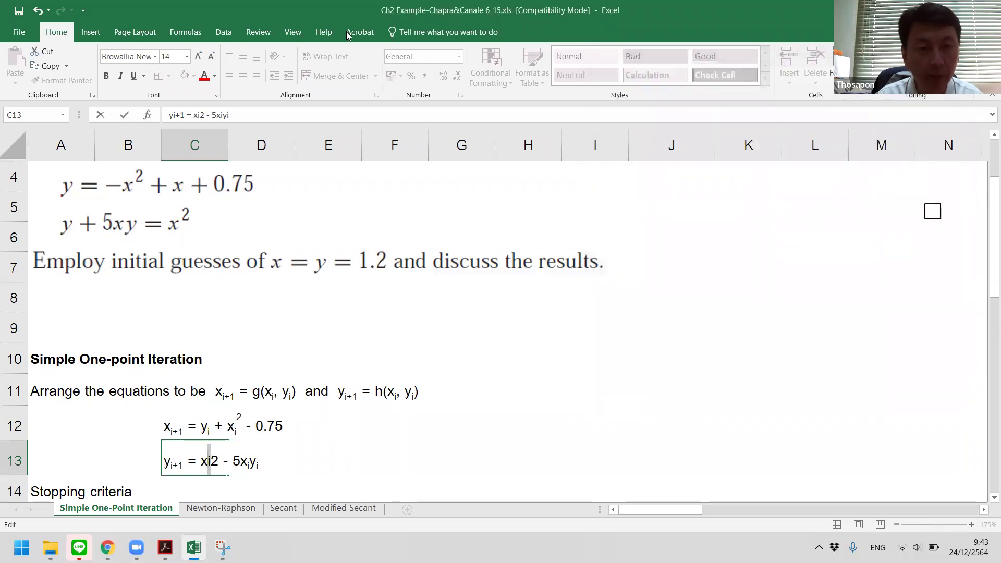
{"action": "left_click", "coordinate": [214, 95]}
{"action": "left_click", "coordinate": [625, 260]}
{"action": "left_click", "coordinate": [851, 360]}
Format the exponent 2 in the xi2 term of C13 as superscript and finish editing the cell.
{"action": "left_click_drag", "start_coordinate": [210, 462], "coordinate": [218, 462]}
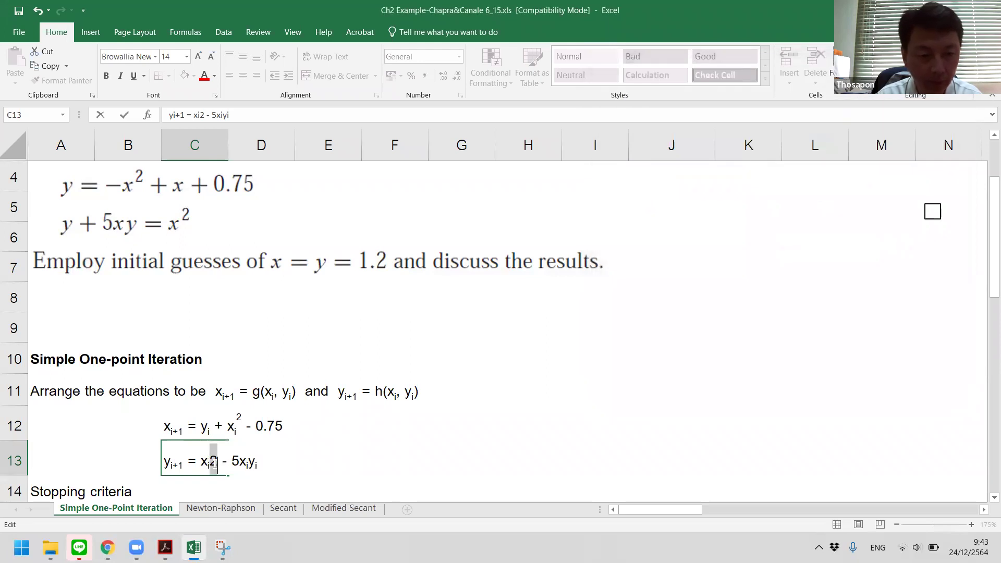
{"action": "left_click", "coordinate": [215, 95]}
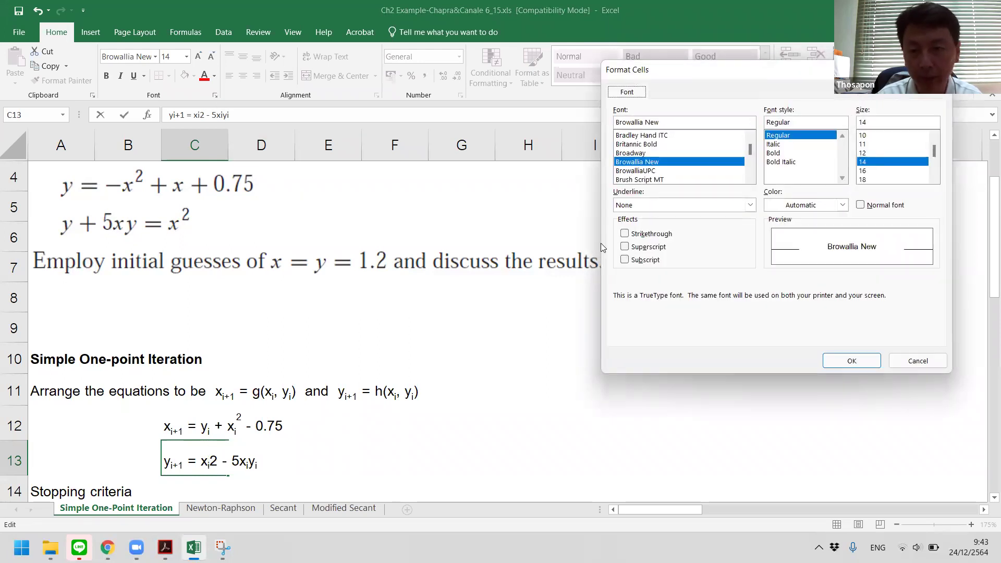
{"action": "left_click", "coordinate": [626, 247]}
{"action": "left_click", "coordinate": [852, 361]}
{"action": "left_click", "coordinate": [536, 361]}
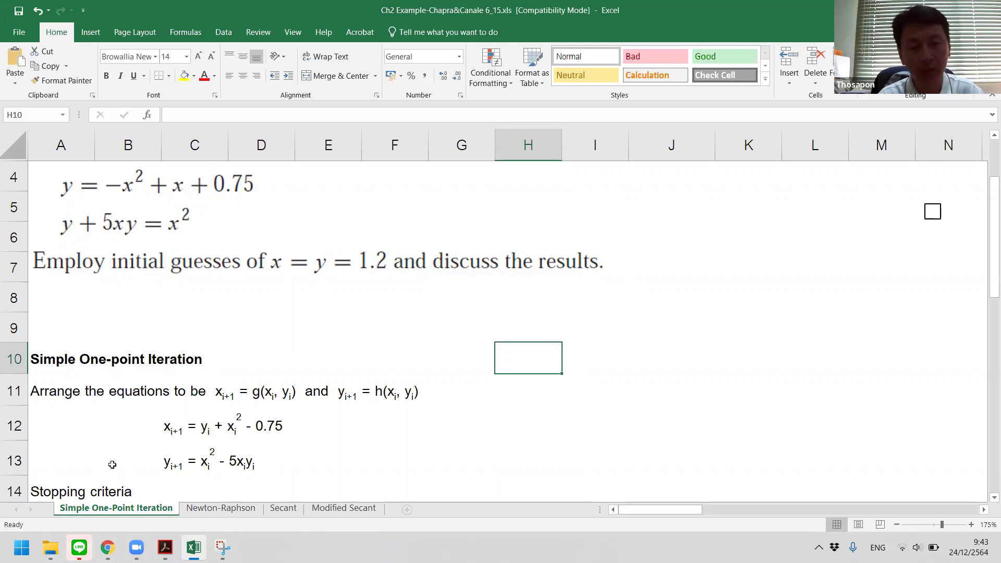
Set the initial values x0 in E18 and y0 in G18 to 1.2, matching the guesses in the problem statement.
{"action": "scroll", "coordinate": [111, 461], "scroll_direction": "down", "scroll_amount": 1}
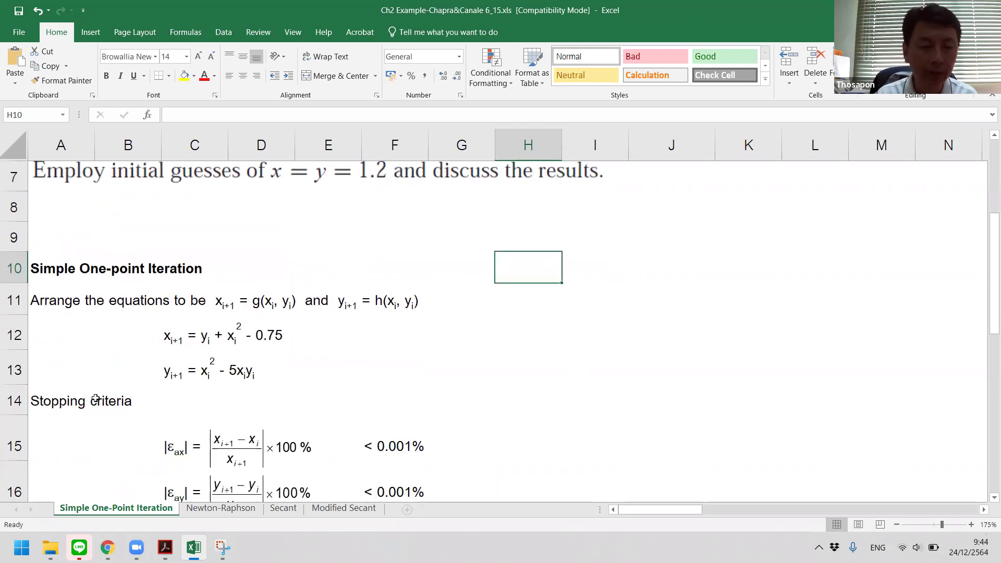
{"action": "scroll", "coordinate": [95, 399], "scroll_direction": "down", "scroll_amount": 1}
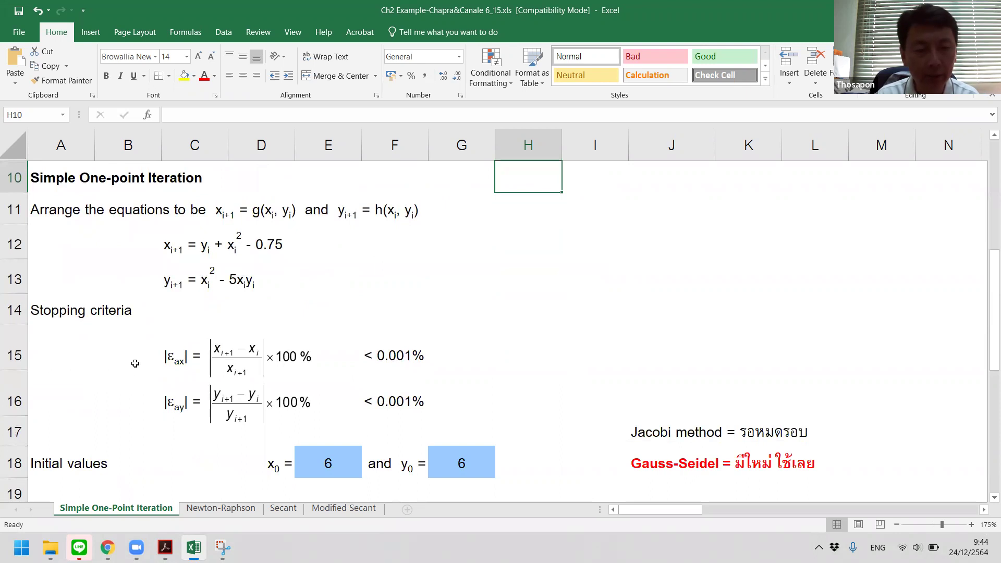
{"action": "scroll", "coordinate": [154, 355], "scroll_direction": "up", "scroll_amount": 3}
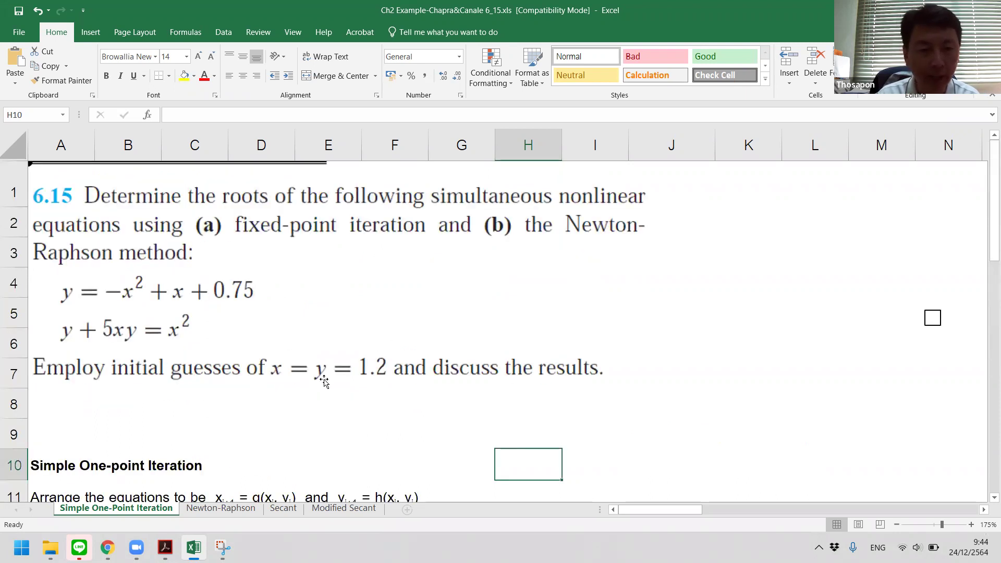
{"action": "scroll", "coordinate": [334, 380], "scroll_direction": "down", "scroll_amount": 3}
{"action": "left_click_drag", "start_coordinate": [441, 355], "coordinate": [404, 400]}
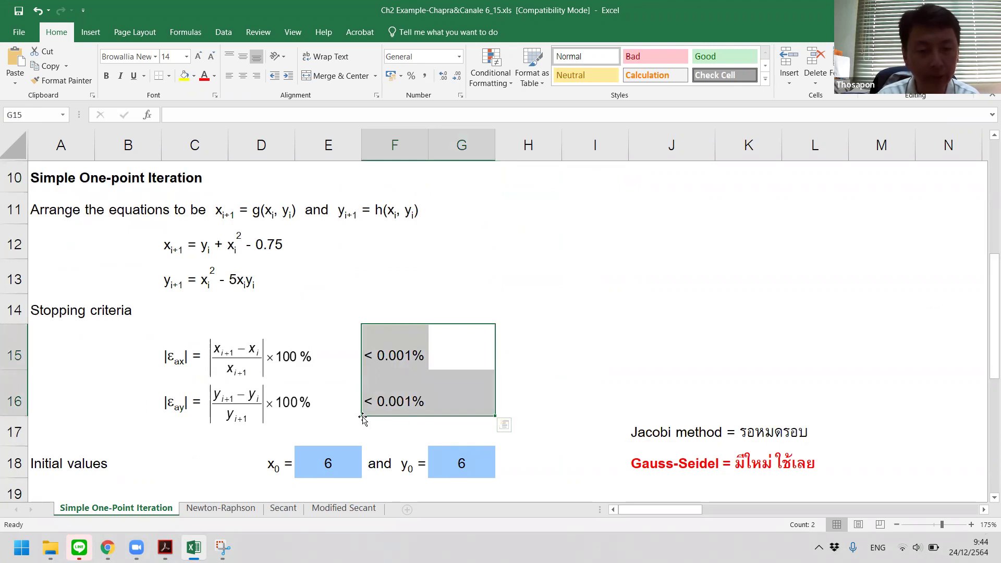
{"action": "left_click", "coordinate": [409, 291]}
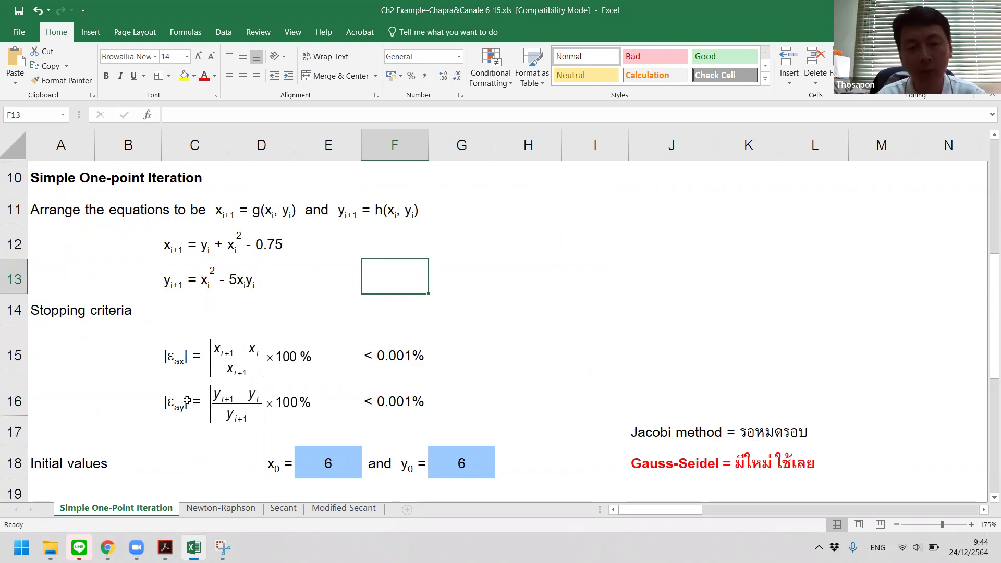
{"action": "left_click", "coordinate": [343, 456]}
{"action": "type", "text": "1.2"}
{"action": "key", "text": "Tab"}
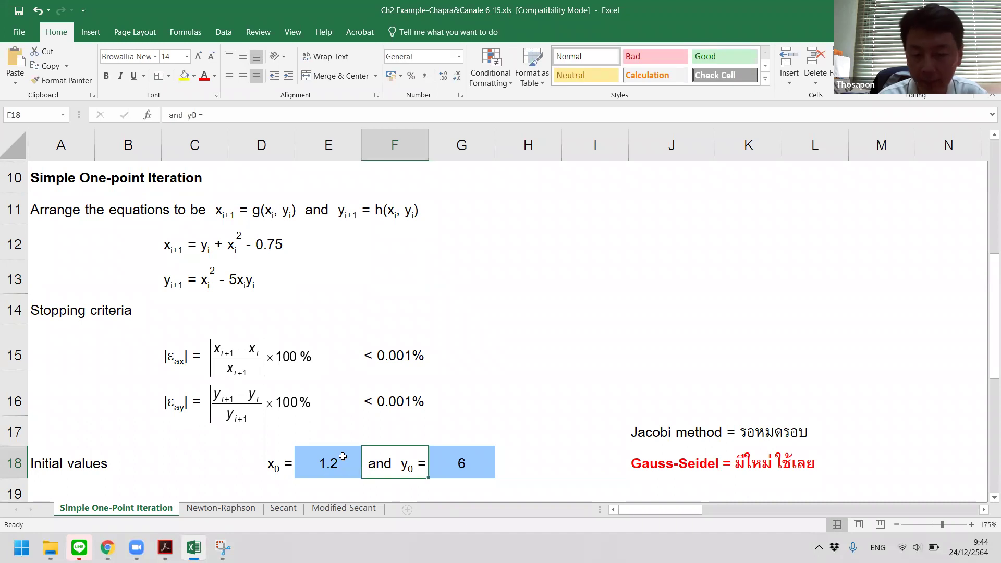
{"action": "key", "text": "Tab"}
{"action": "type", "text": "1.2"}
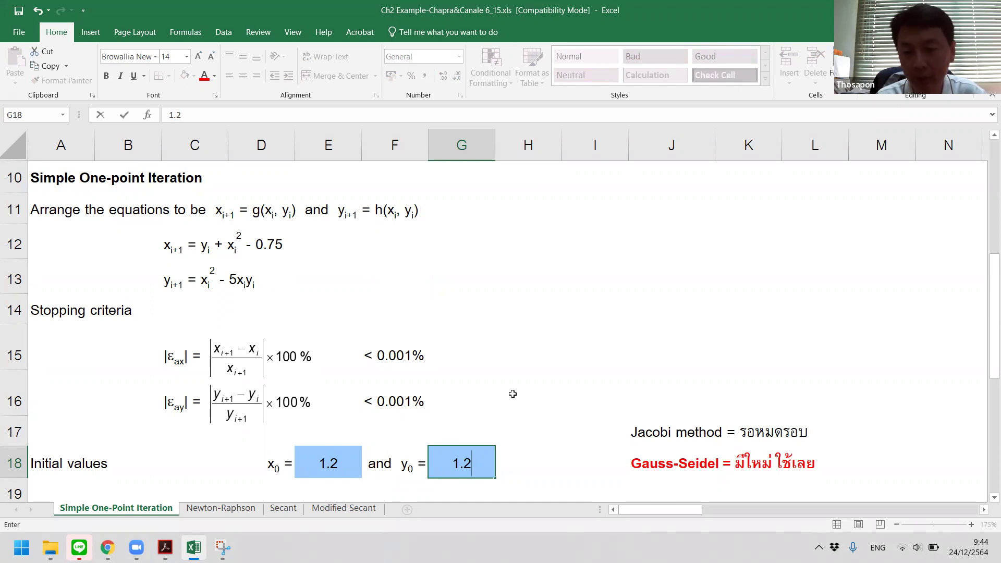
{"action": "scroll", "coordinate": [512, 394], "scroll_direction": "down", "scroll_amount": 1}
{"action": "left_click", "coordinate": [545, 321]}
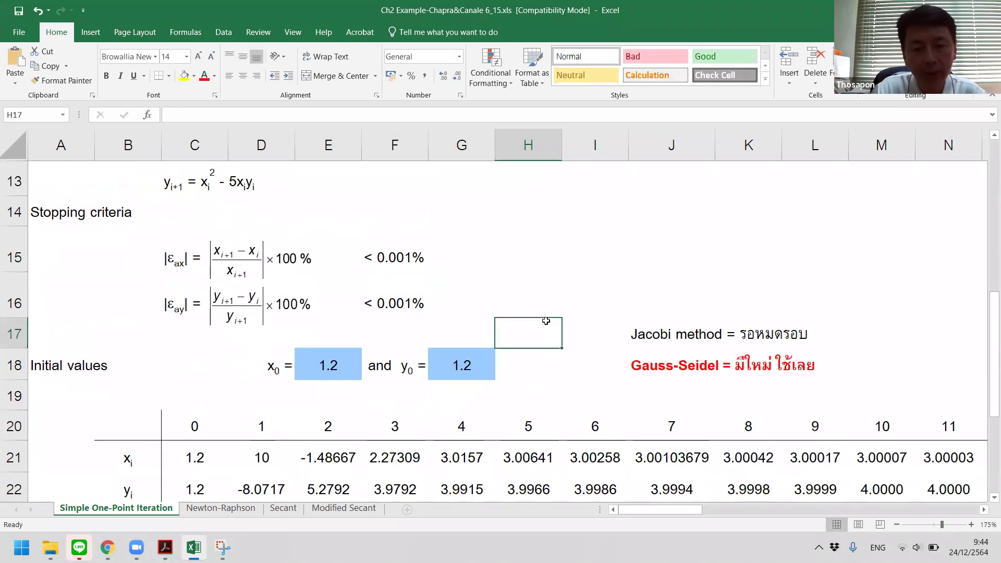
Review the rearranged equations and the Jacobi method note in row 17.
{"action": "scroll", "coordinate": [338, 307], "scroll_direction": "up", "scroll_amount": 2}
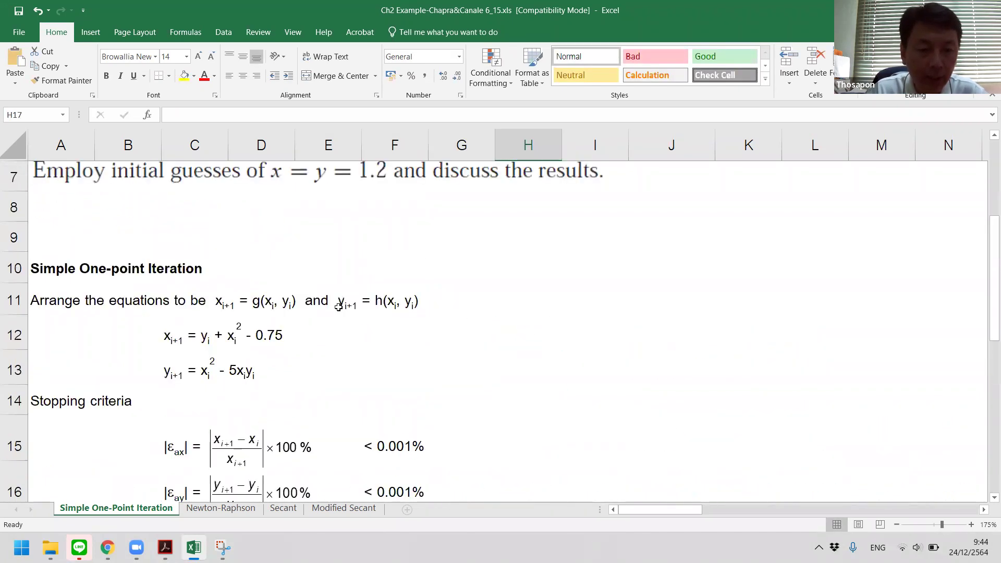
{"action": "scroll", "coordinate": [338, 307], "scroll_direction": "up", "scroll_amount": 1}
{"action": "scroll", "coordinate": [339, 307], "scroll_direction": "down", "scroll_amount": 3}
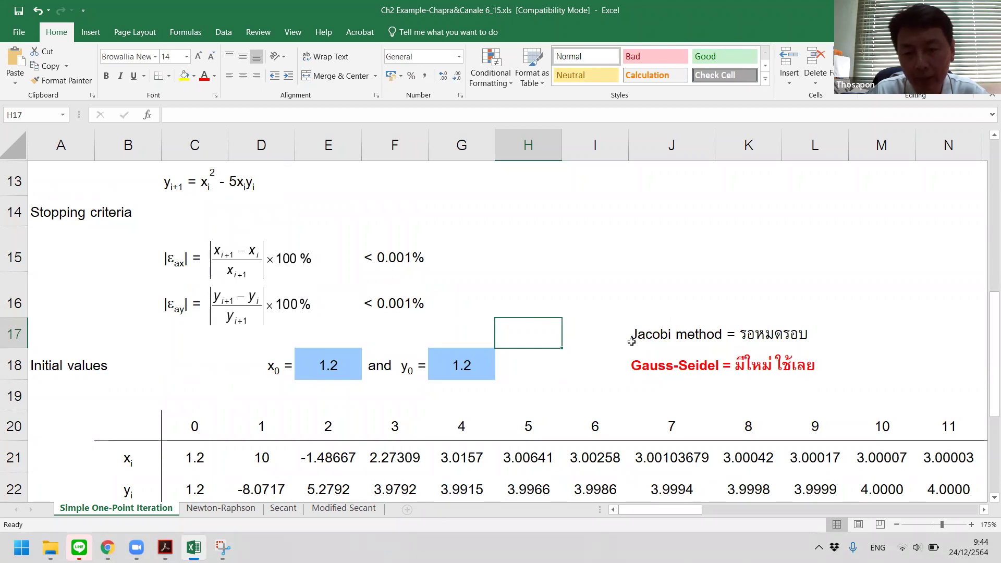
{"action": "left_click", "coordinate": [642, 325]}
{"action": "left_click_drag", "start_coordinate": [665, 337], "coordinate": [741, 336]}
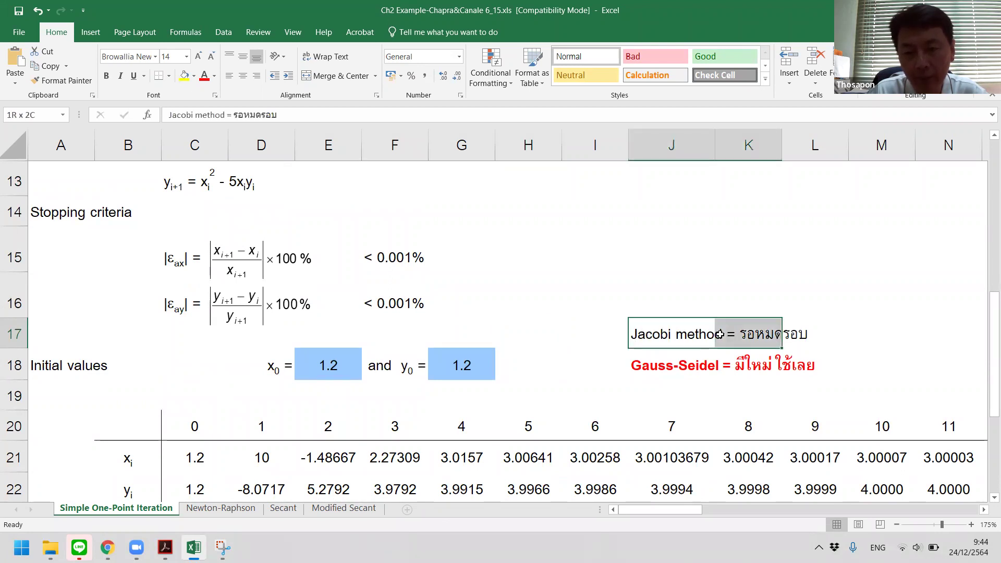
{"action": "left_click", "coordinate": [650, 337]}
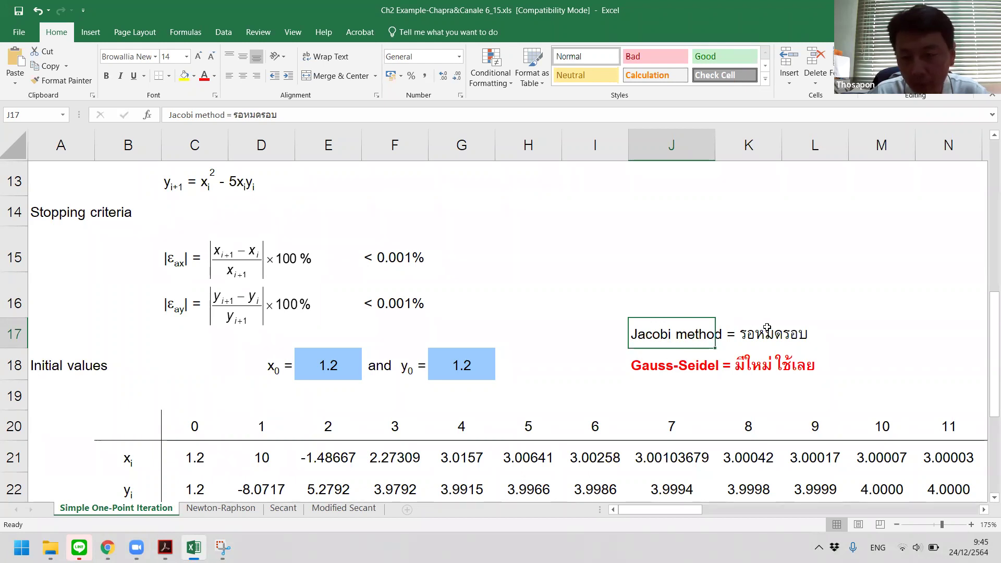
{"action": "left_click", "coordinate": [786, 336]}
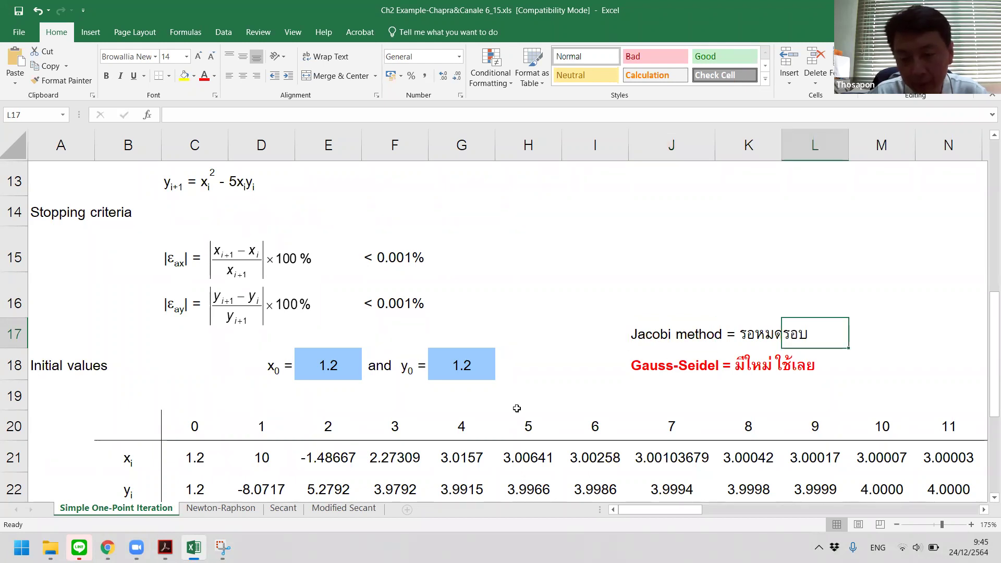
Examine the iteration 0 column, tracing the starting values in C21:C22 to the xi+1 and yi+1 formulas in C23 and C24.
{"action": "scroll", "coordinate": [598, 390], "scroll_direction": "down", "scroll_amount": 2}
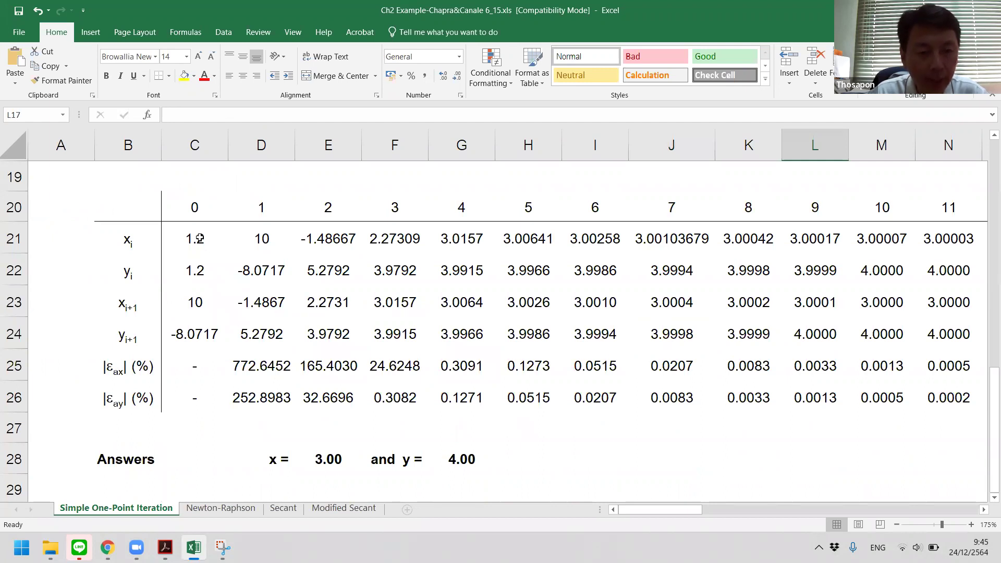
{"action": "left_click_drag", "start_coordinate": [199, 239], "coordinate": [198, 263]}
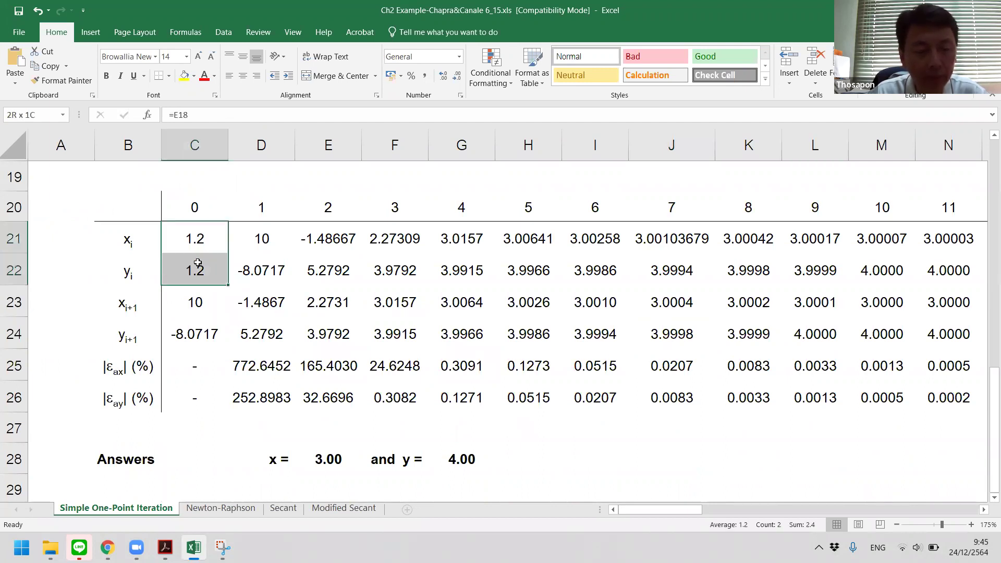
{"action": "left_click", "coordinate": [198, 302]}
{"action": "left_click", "coordinate": [206, 338]}
{"action": "key", "text": "Up"}
{"action": "left_click", "coordinate": [207, 338]}
{"action": "left_click_drag", "start_coordinate": [203, 235], "coordinate": [197, 263]}
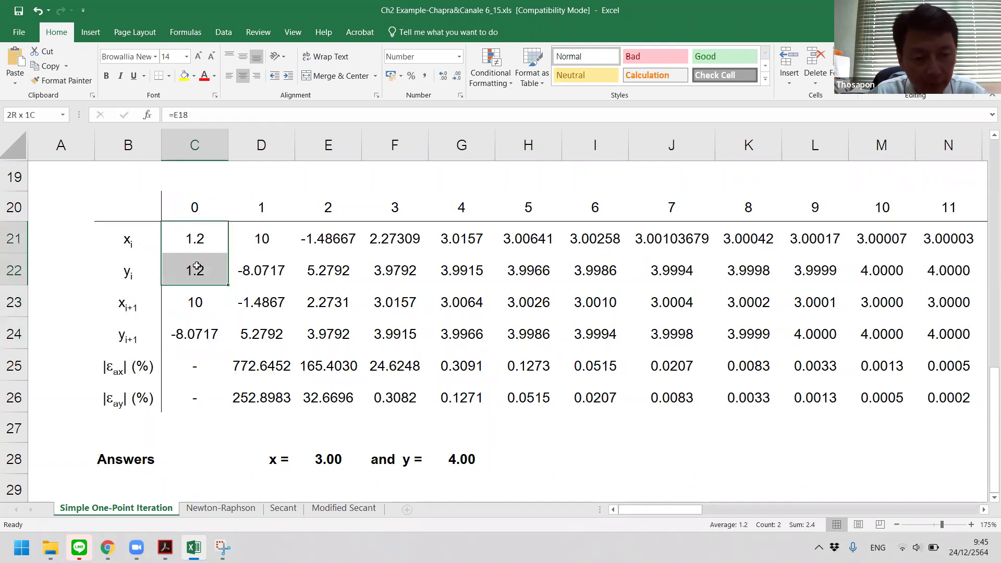
{"action": "left_click", "coordinate": [193, 302]}
{"action": "left_click", "coordinate": [203, 331]}
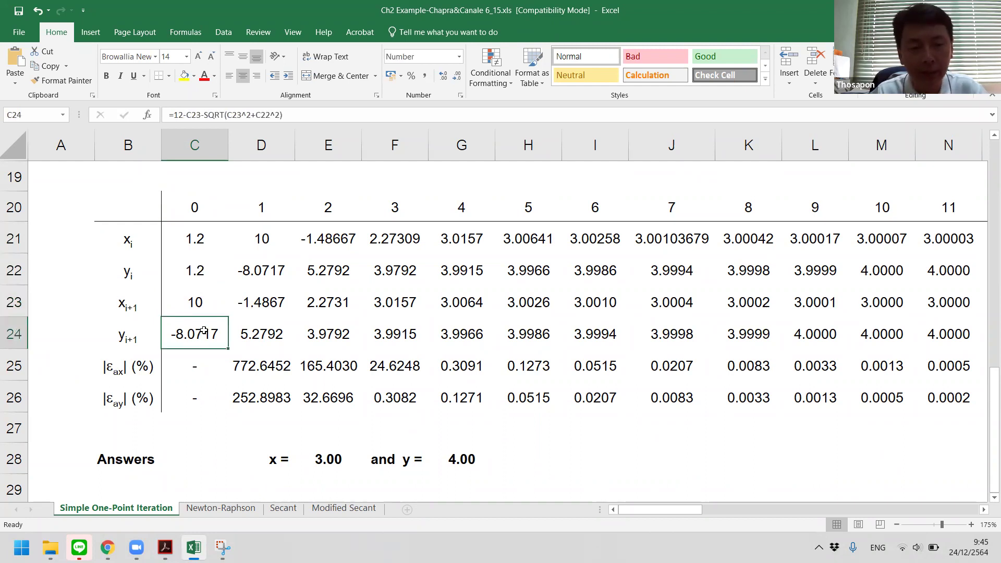
{"action": "left_click_drag", "start_coordinate": [197, 241], "coordinate": [196, 274]}
{"action": "left_click", "coordinate": [196, 302]}
{"action": "left_click", "coordinate": [192, 340]}
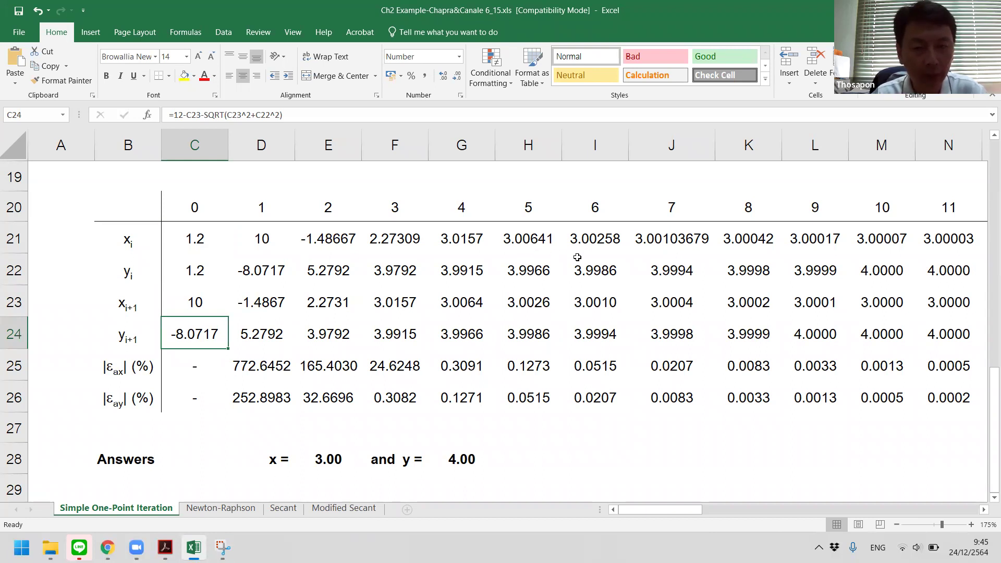
Read the Gauss-Seidel note in J18 and check it against the iteration 0 formulas in C23 and C24.
{"action": "scroll", "coordinate": [587, 256], "scroll_direction": "up", "scroll_amount": 1}
{"action": "left_click", "coordinate": [646, 266]}
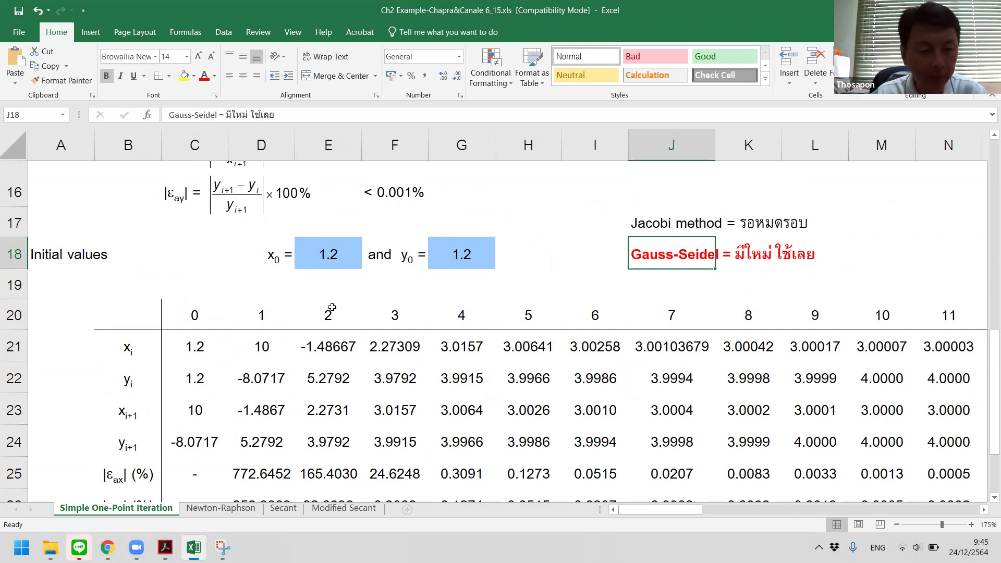
{"action": "scroll", "coordinate": [332, 307], "scroll_direction": "down", "scroll_amount": 1}
{"action": "left_click_drag", "start_coordinate": [198, 242], "coordinate": [201, 268]}
{"action": "left_click", "coordinate": [197, 301]}
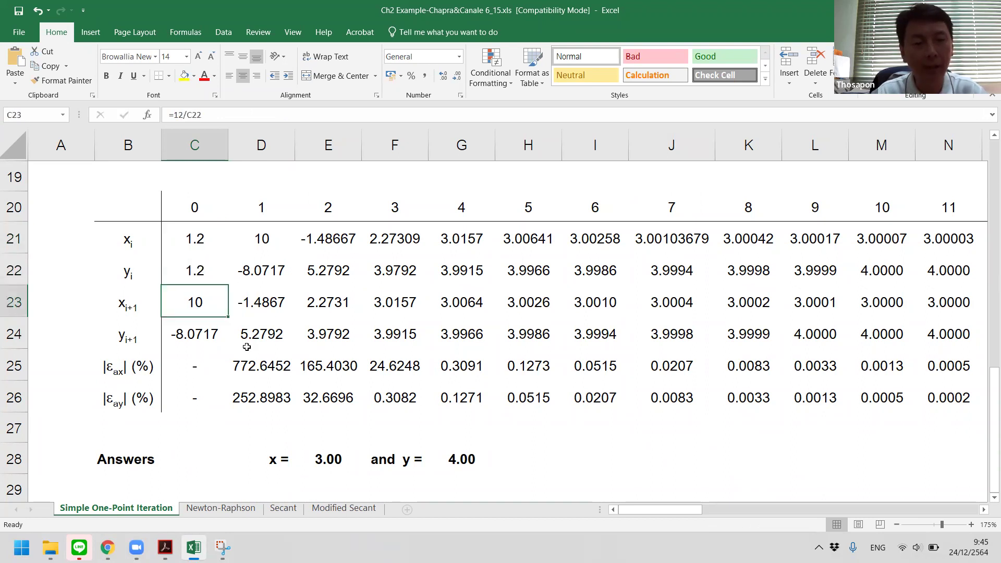
{"action": "left_click", "coordinate": [201, 339]}
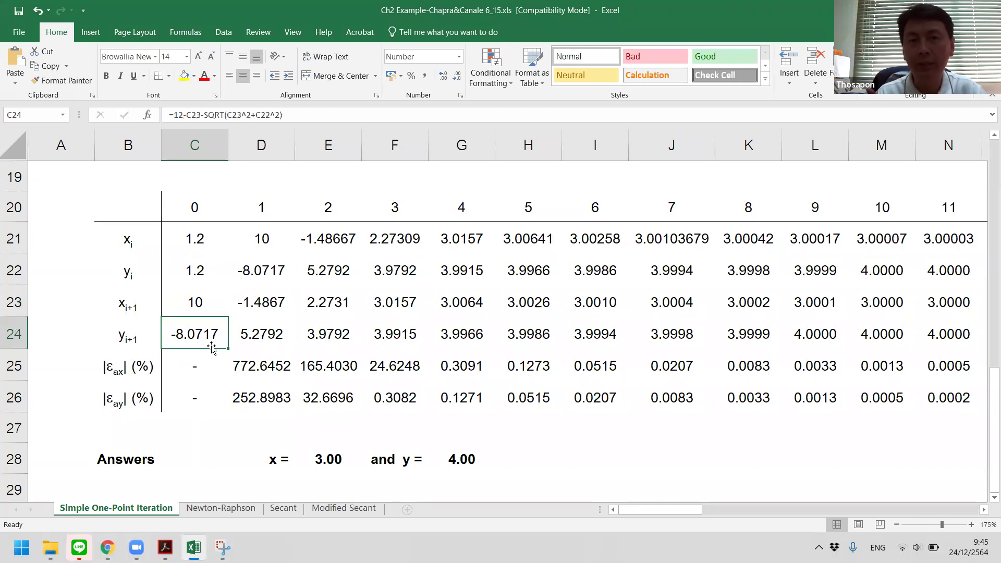
{"action": "left_click", "coordinate": [201, 238]}
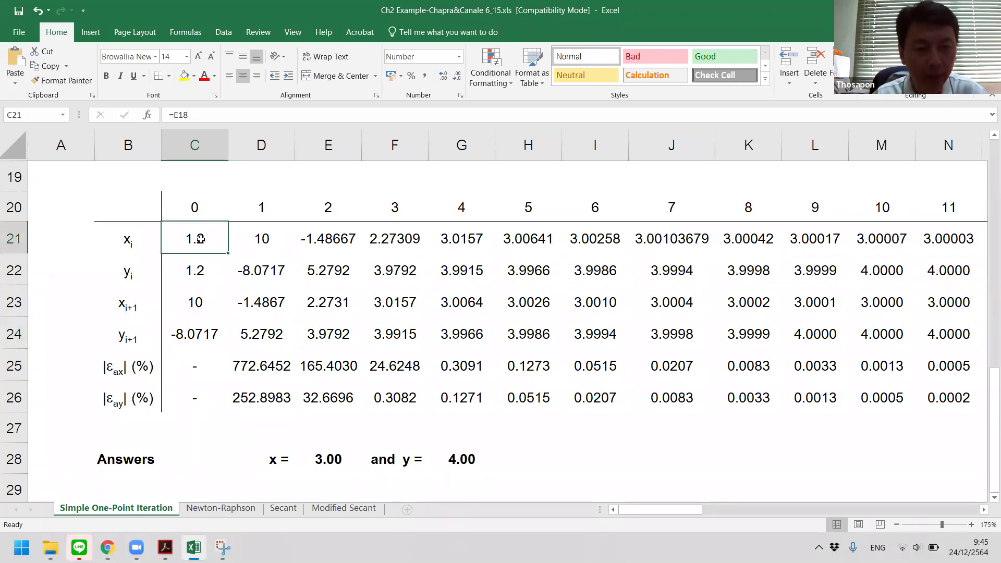
{"action": "left_click", "coordinate": [151, 303]}
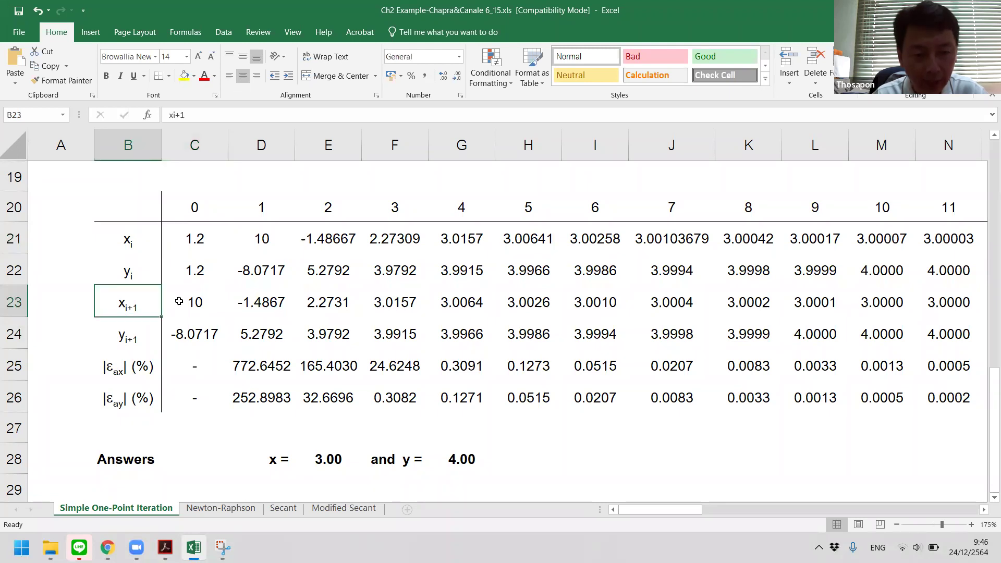
{"action": "left_click", "coordinate": [179, 301], "text": "shift"}
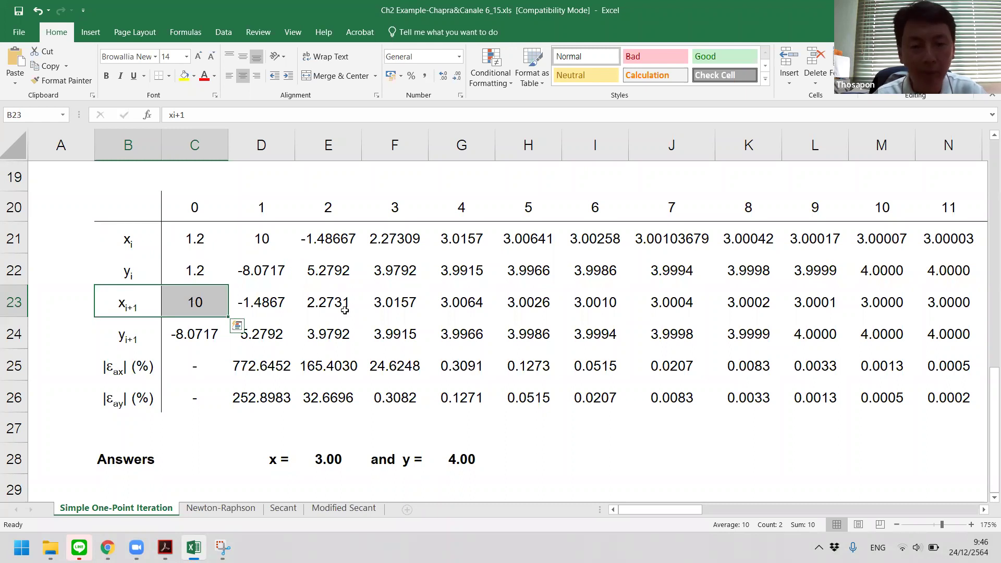
Compare the Jacobi method note in J17:L17 with the iteration 0 starting values in C21:C22.
{"action": "scroll", "coordinate": [387, 300], "scroll_direction": "up", "scroll_amount": 2}
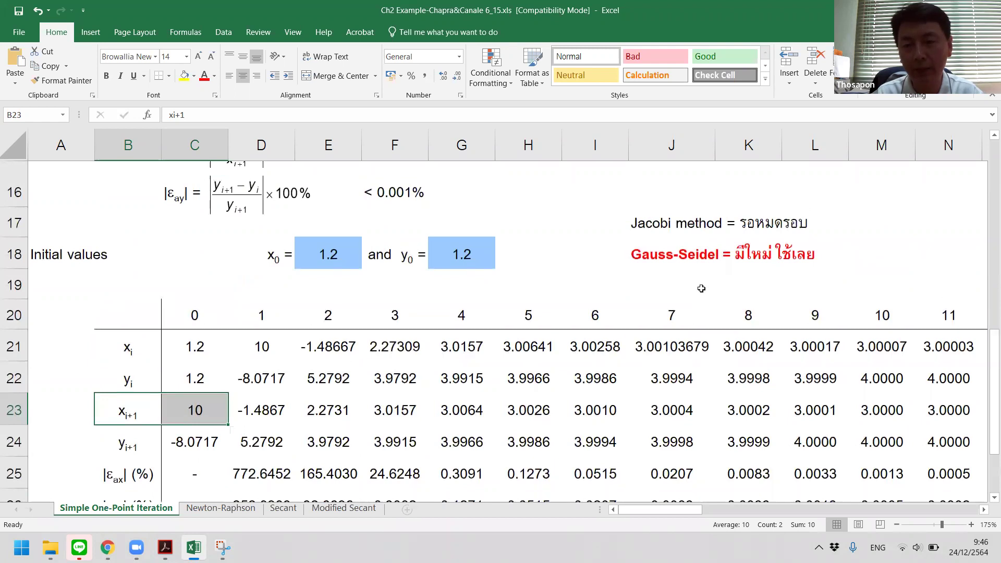
{"action": "left_click", "coordinate": [664, 221]}
{"action": "left_click_drag", "start_coordinate": [663, 220], "coordinate": [826, 220]}
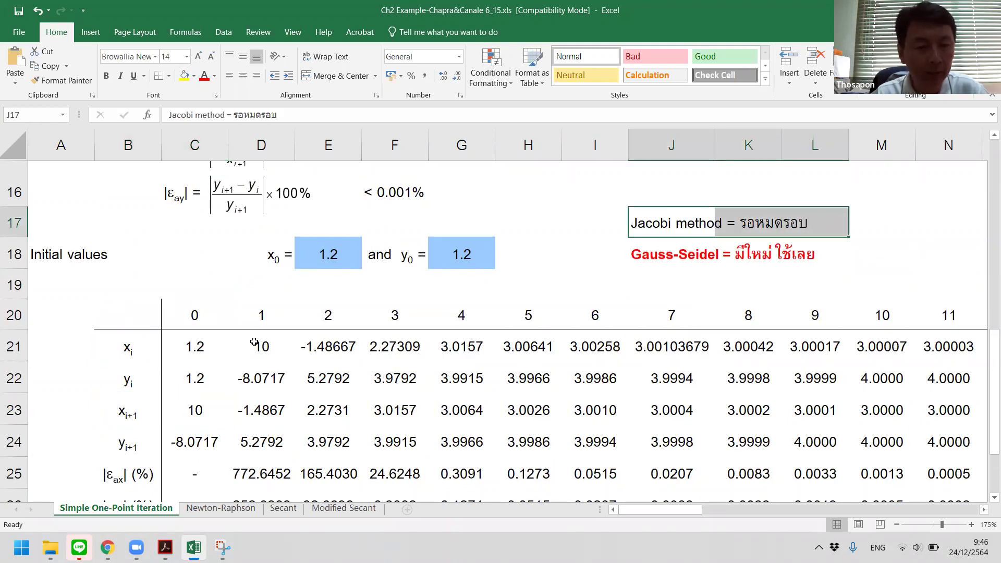
{"action": "left_click_drag", "start_coordinate": [203, 345], "coordinate": [215, 381]}
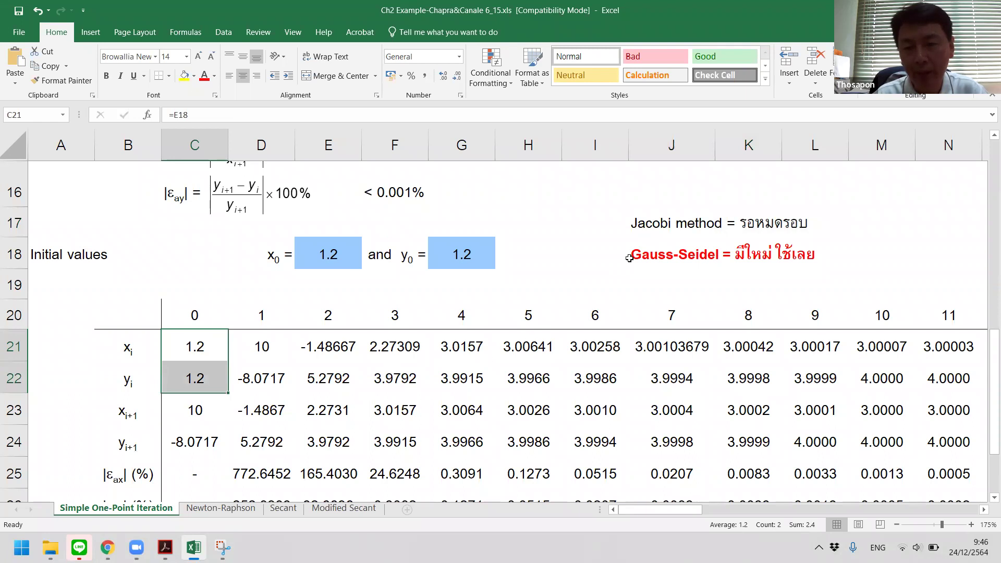
Compare the Gauss-Seidel note in J18:L18 with the iteration 0 cells for xi+1 and yi+1 in rows 23 and 24.
{"action": "left_click", "coordinate": [650, 257]}
{"action": "key", "text": "shift+Right"}
{"action": "key", "text": "shift+Right"}
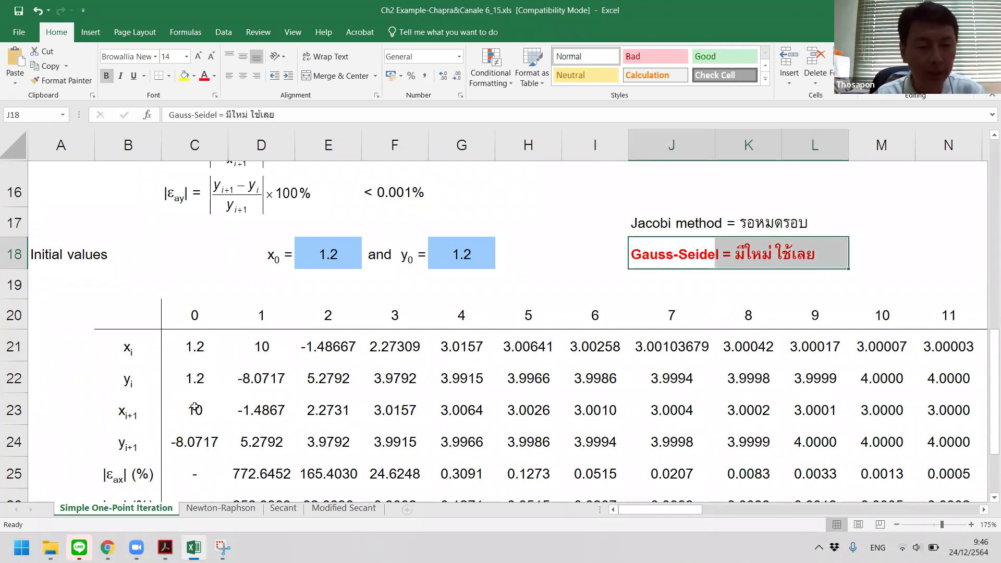
{"action": "left_click", "coordinate": [193, 441]}
{"action": "key", "text": "Up"}
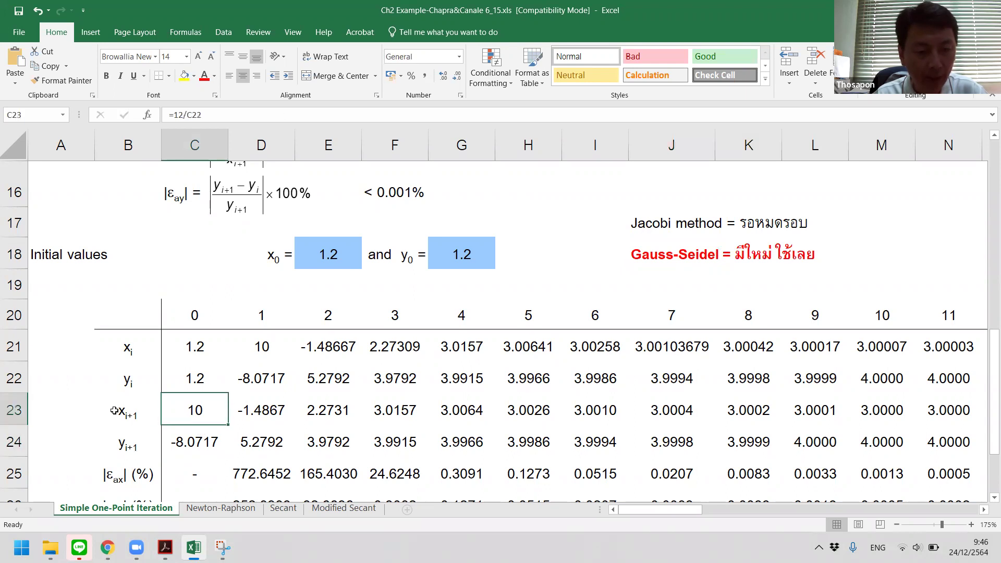
{"action": "left_click_drag", "start_coordinate": [115, 411], "coordinate": [194, 412]}
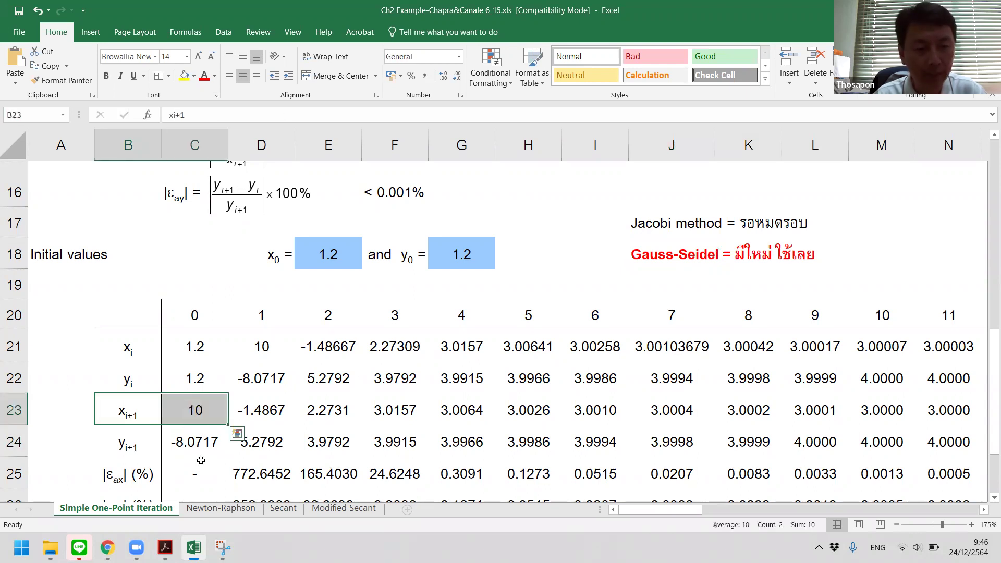
{"action": "left_click_drag", "start_coordinate": [141, 449], "coordinate": [183, 441]}
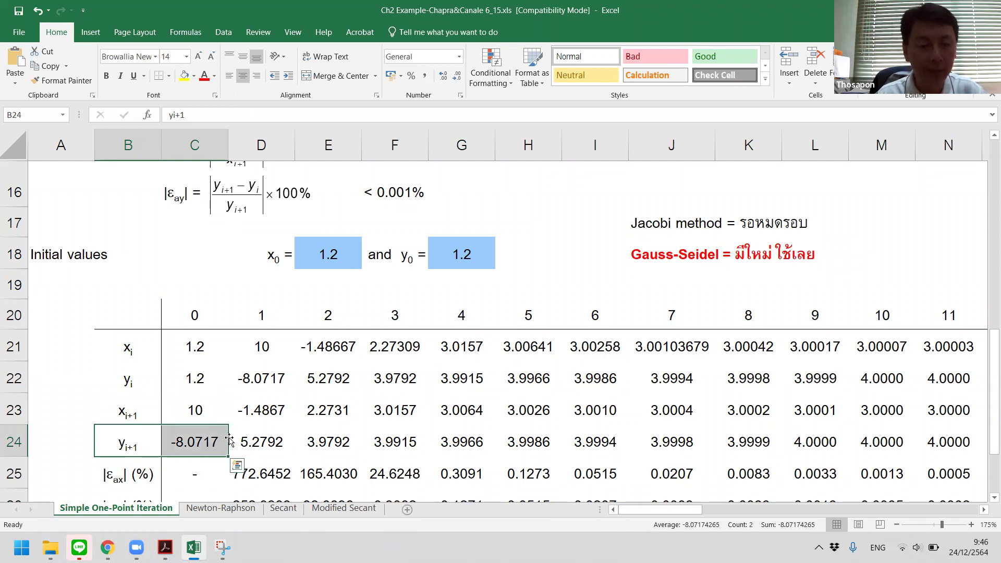
Compare the Jacobi and Gauss-Seidel notes in J17:J18 with the iteration 0 cells for xi and xi+1.
{"action": "left_click_drag", "start_coordinate": [150, 416], "coordinate": [182, 408]}
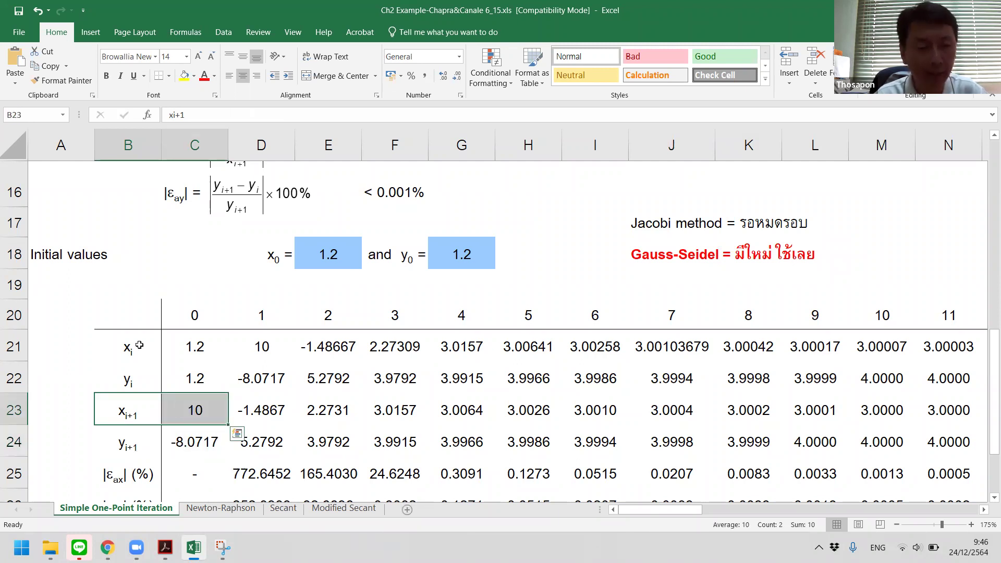
{"action": "left_click_drag", "start_coordinate": [139, 344], "coordinate": [181, 344]}
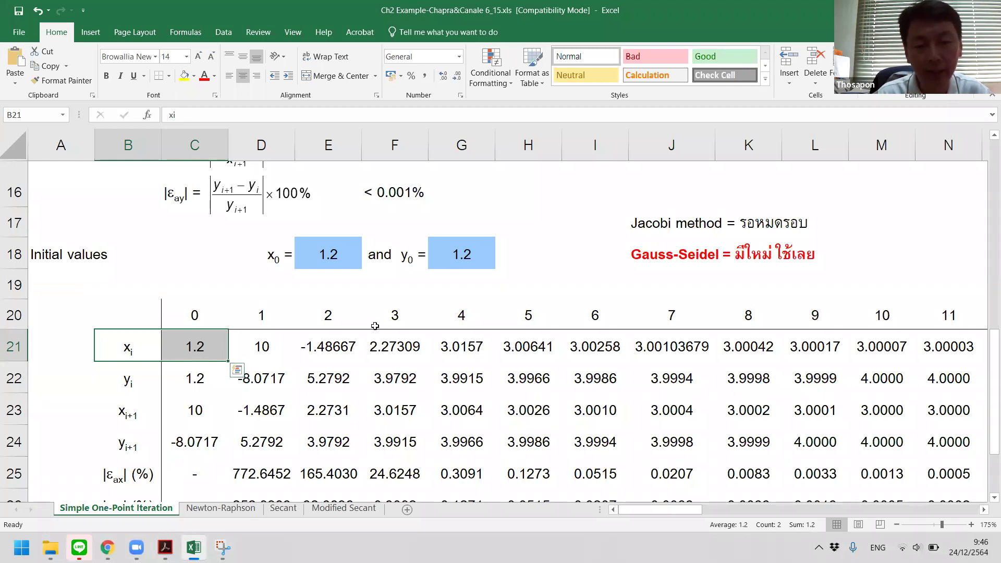
{"action": "left_click", "coordinate": [348, 279]}
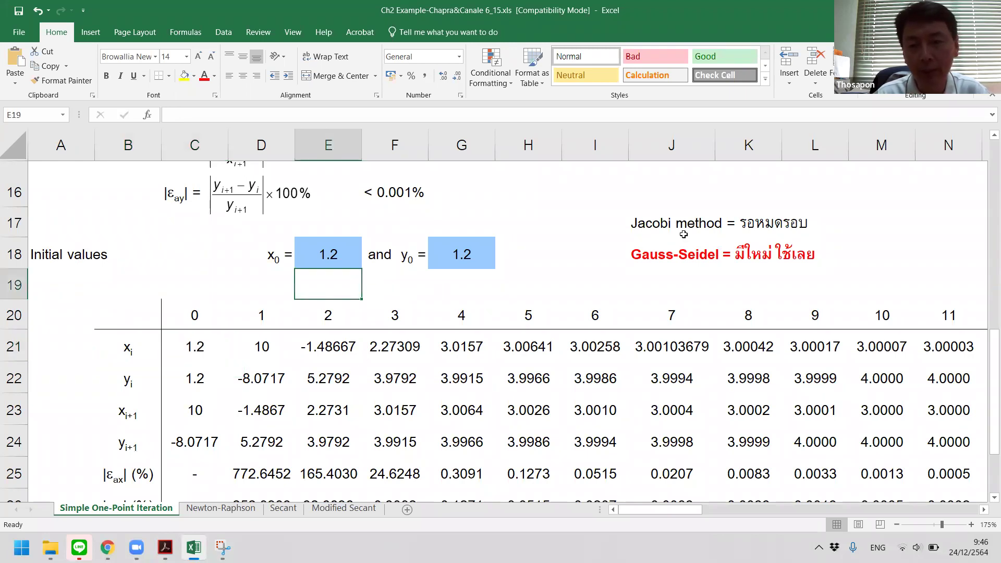
{"action": "left_click_drag", "start_coordinate": [745, 222], "coordinate": [749, 233]}
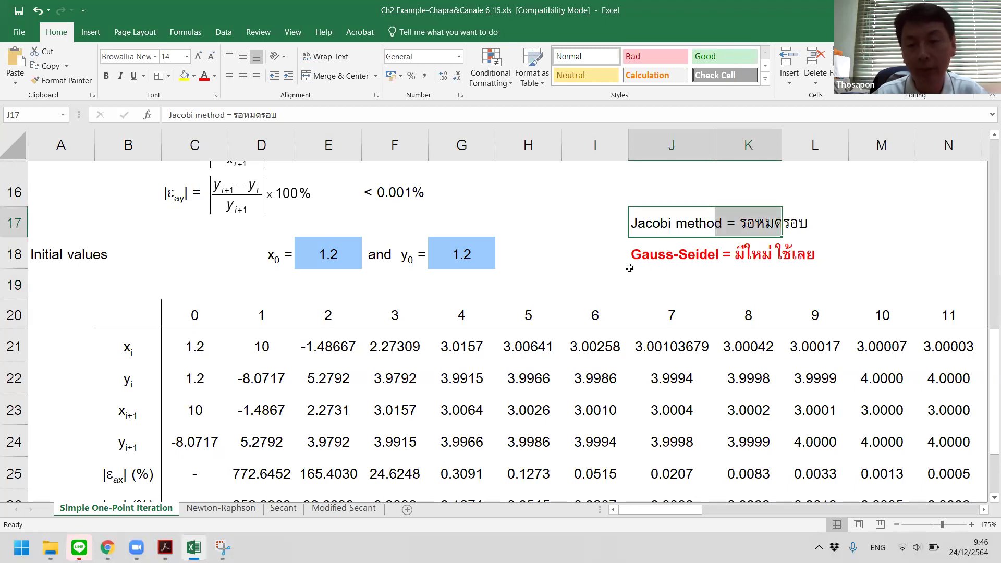
{"action": "left_click_drag", "start_coordinate": [638, 264], "coordinate": [807, 258]}
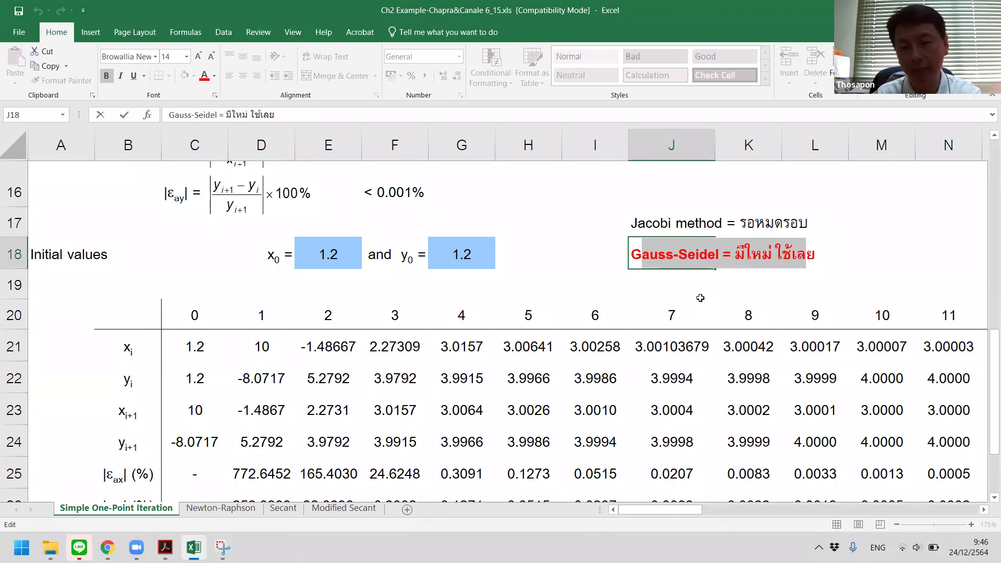
{"action": "key", "text": "Escape"}
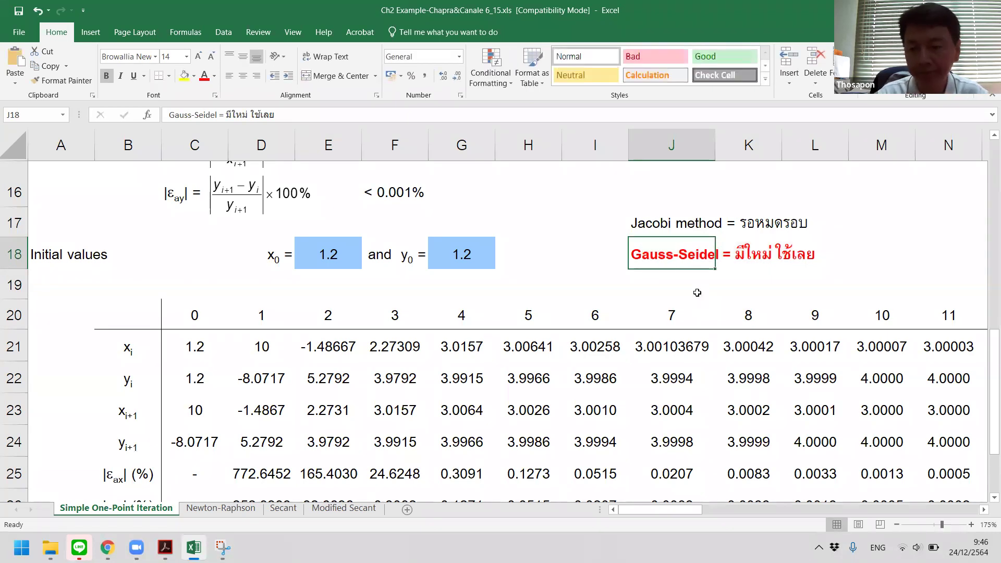
{"action": "left_click", "coordinate": [674, 346]}
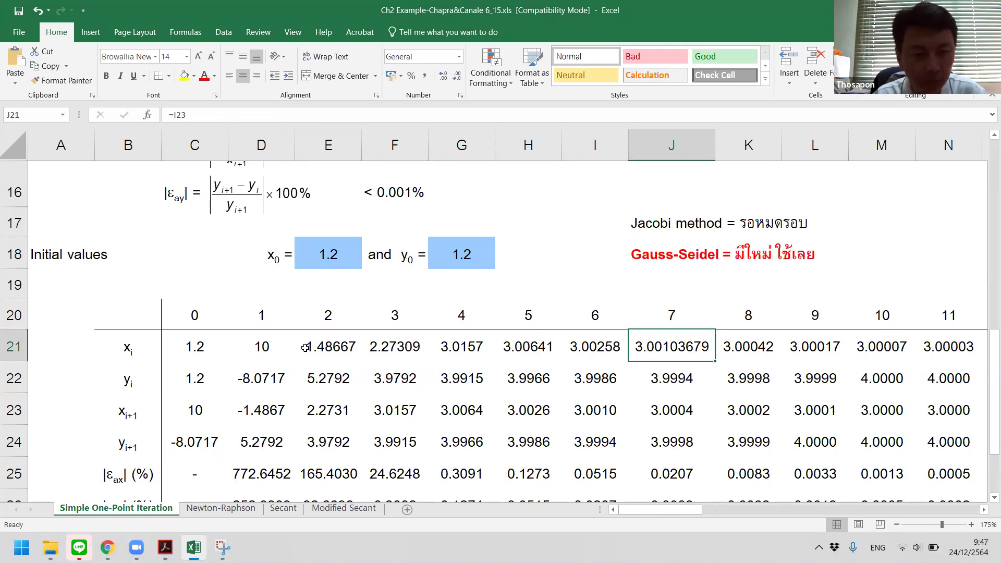
Clear the xi, yi, xi+1 and yi+1 values in rows 21 to 24 from iteration 0 through iteration 13.
{"action": "left_click", "coordinate": [210, 350]}
{"action": "scroll", "coordinate": [326, 343], "scroll_direction": "down", "scroll_amount": 2}
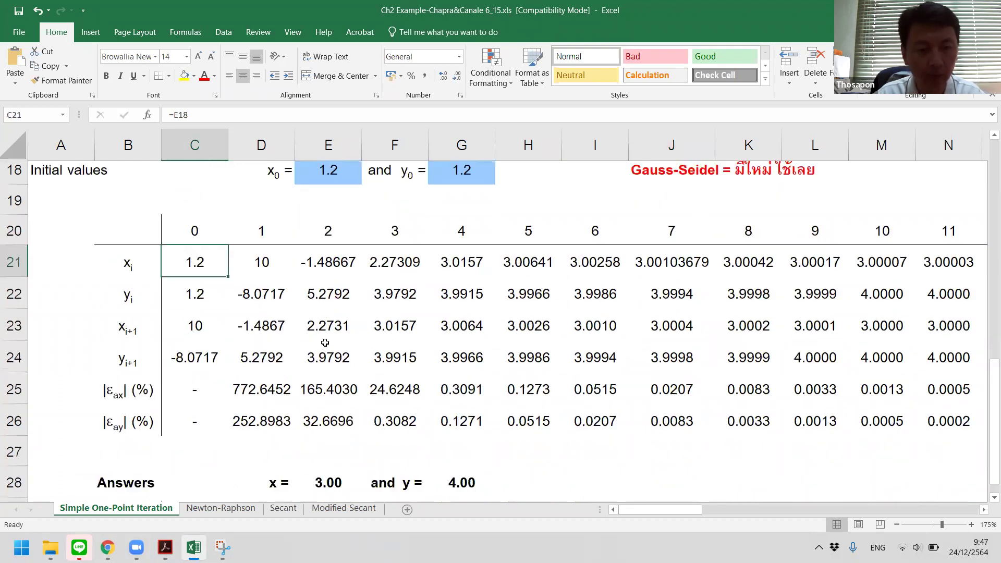
{"action": "left_click", "coordinate": [930, 338], "text": "shift"}
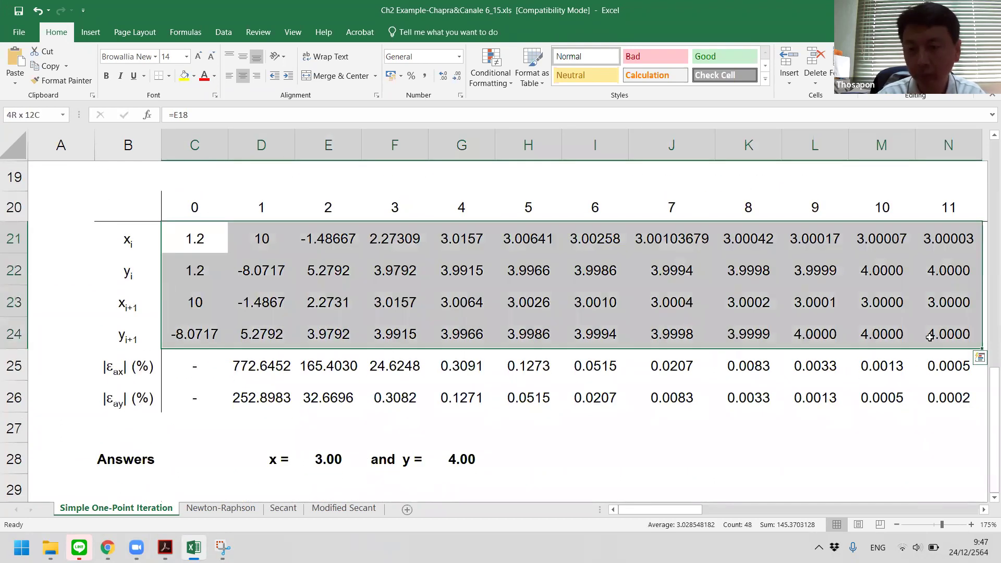
{"action": "scroll", "coordinate": [930, 338], "scroll_direction": "right", "scroll_amount": 3}
{"action": "key", "text": "Delete"}
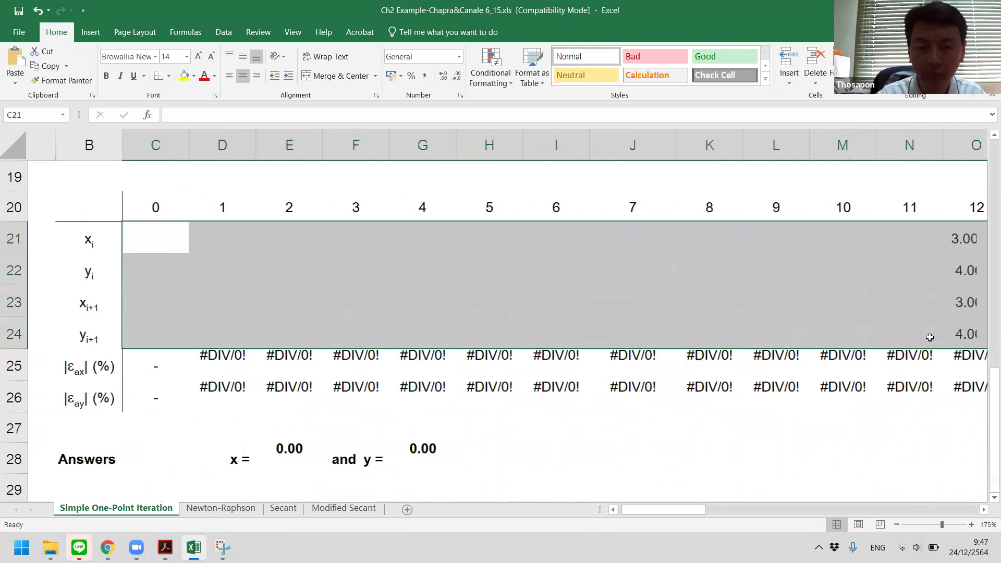
Clear the error formulas in rows 25 and 26 from iteration 1 through iteration 13.
{"action": "scroll", "coordinate": [930, 338], "scroll_direction": "left", "scroll_amount": 1}
{"action": "left_click_drag", "start_coordinate": [278, 366], "coordinate": [980, 399]}
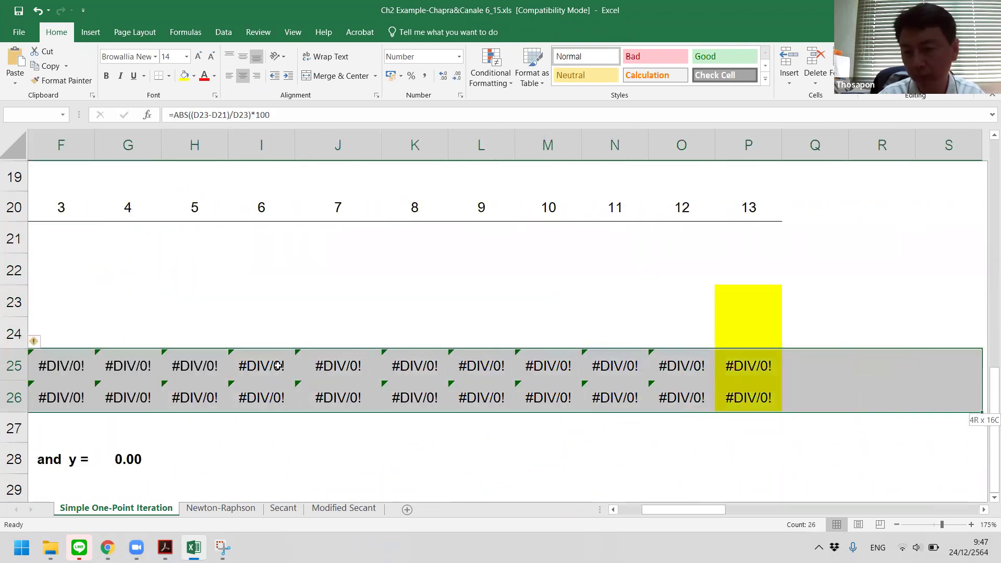
{"action": "key", "text": "Delete"}
{"action": "key", "text": "Left"}
{"action": "key", "text": "Left"}
{"action": "key", "text": "Left"}
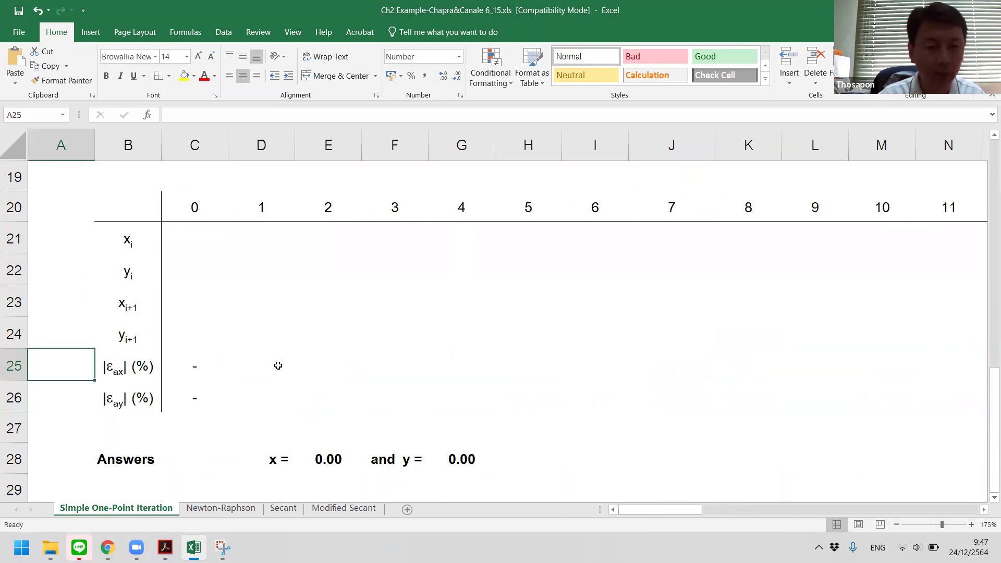
Link the iteration 0 starting values to the initial guesses, with =E18 in C21 and =G18 in C22.
{"action": "key", "text": "Up"}
{"action": "key", "text": "Up"}
{"action": "key", "text": "Up"}
{"action": "scroll", "coordinate": [279, 365], "scroll_direction": "up", "scroll_amount": 4}
{"action": "scroll", "coordinate": [280, 362], "scroll_direction": "down", "scroll_amount": 1}
{"action": "scroll", "coordinate": [304, 309], "scroll_direction": "down", "scroll_amount": 2}
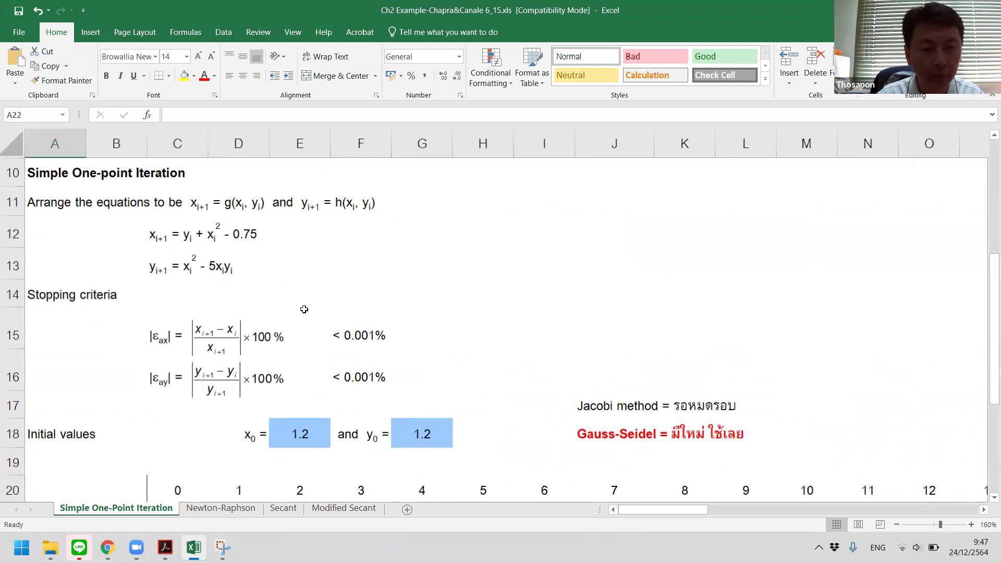
{"action": "scroll", "coordinate": [288, 304], "scroll_direction": "down", "scroll_amount": 1}
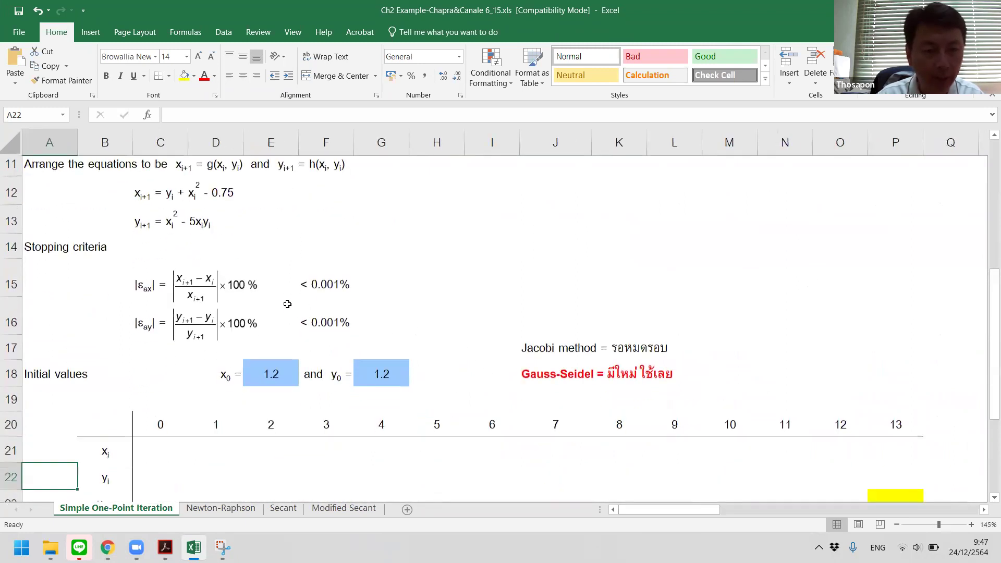
{"action": "left_click", "coordinate": [175, 429]}
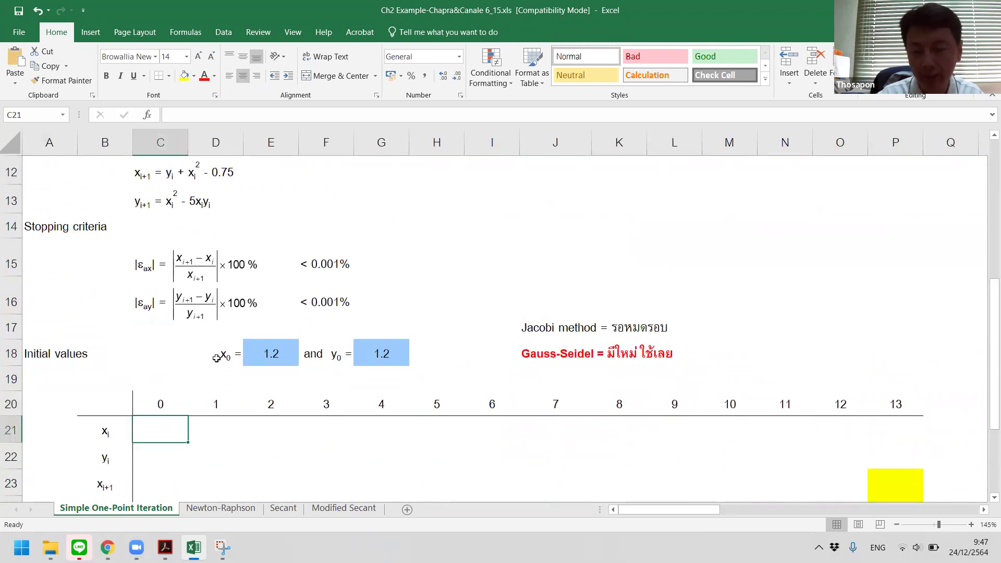
{"action": "type", "text": "="}
{"action": "left_click", "coordinate": [263, 355]}
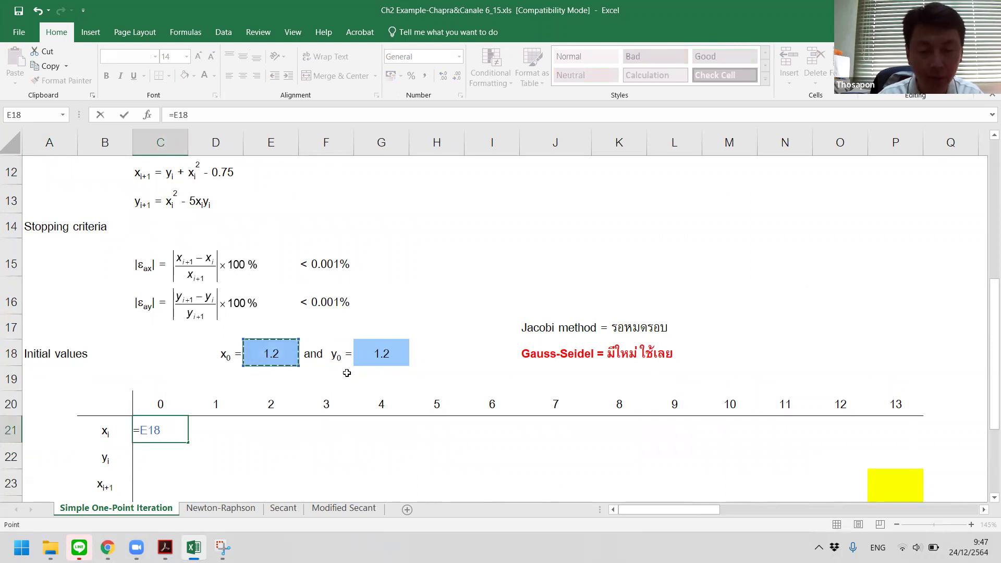
{"action": "key", "text": "Return"}
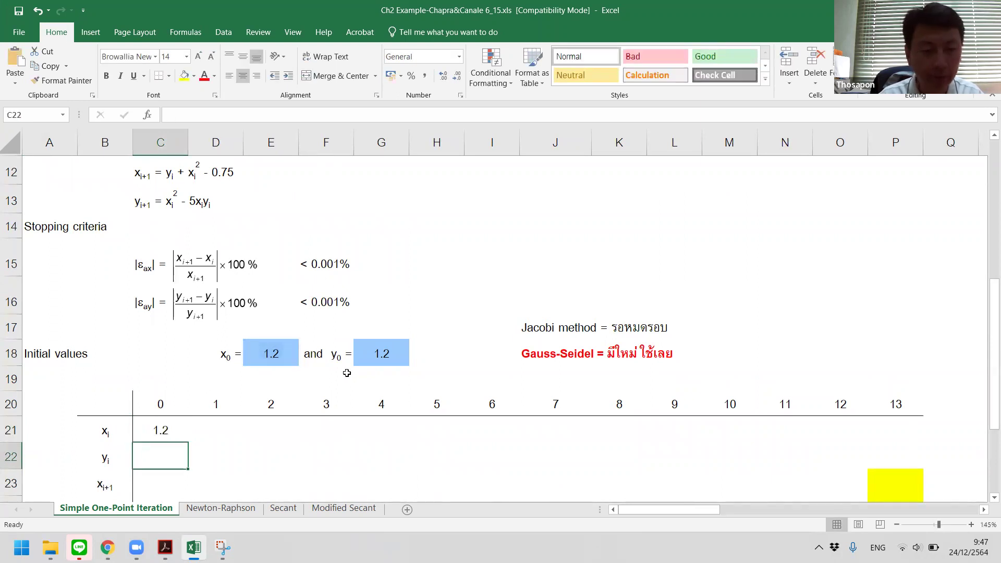
{"action": "type", "text": "="}
{"action": "left_click", "coordinate": [382, 355]}
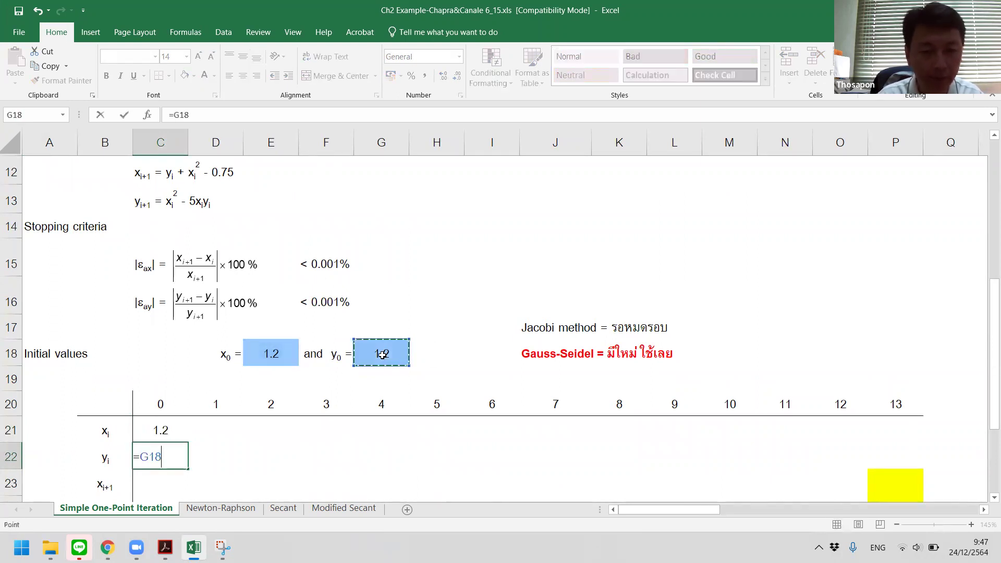
{"action": "key", "text": "Return"}
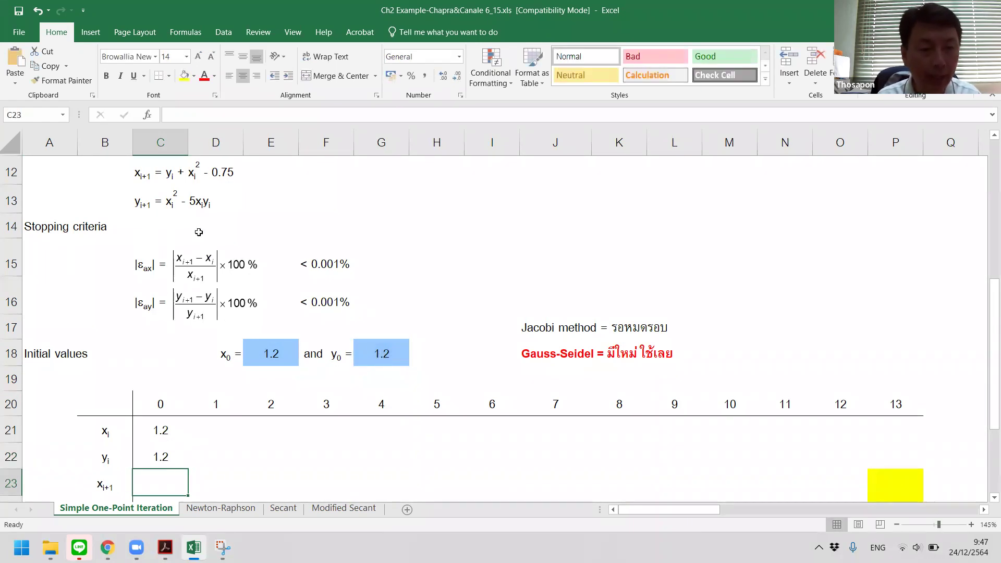
Enter the iteration 0 xi+1 formula =C22+C21^2-.75 in C23, following the equation in row 12.
{"action": "left_click_drag", "start_coordinate": [282, 171], "coordinate": [76, 188]}
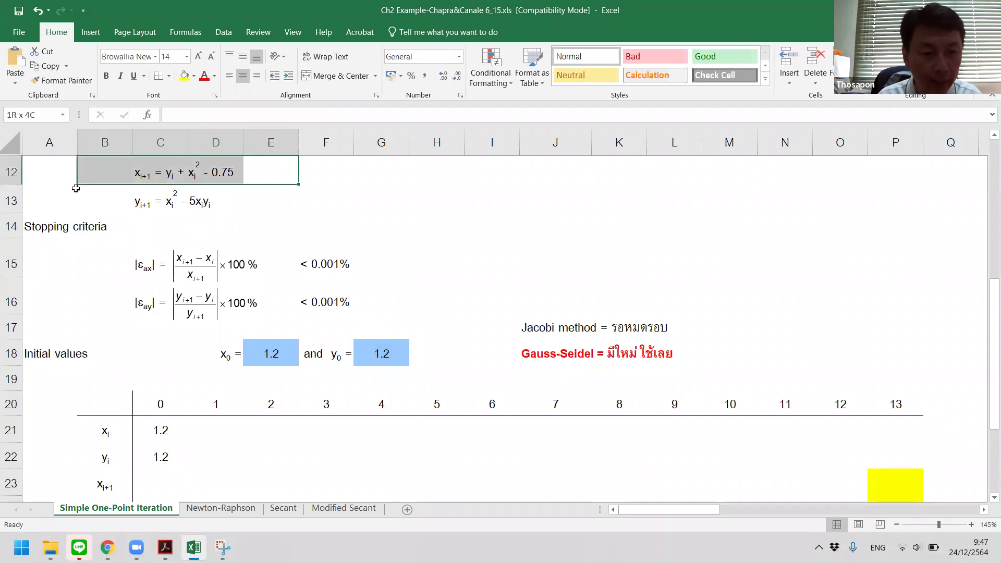
{"action": "left_click", "coordinate": [162, 478]}
{"action": "type", "text": "="}
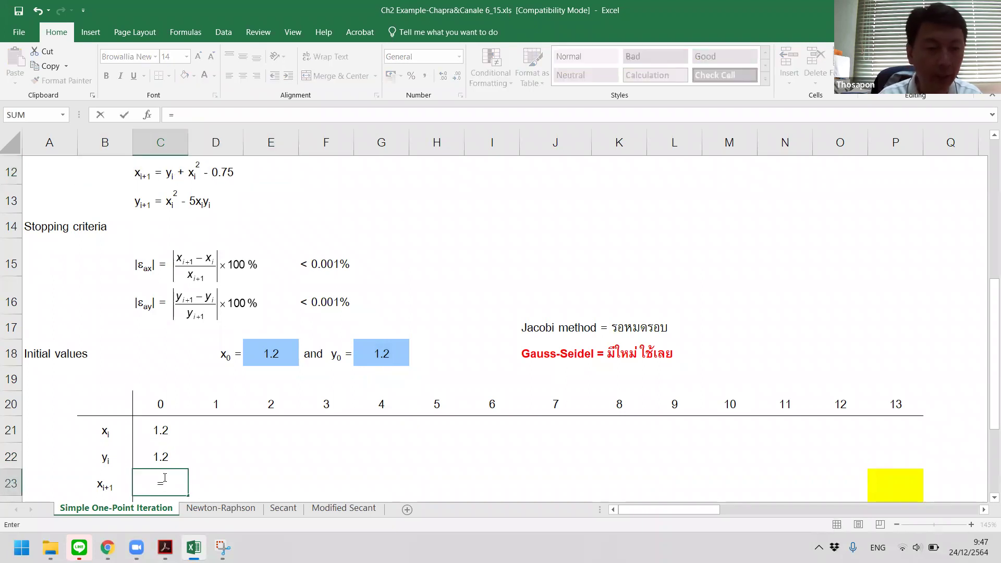
{"action": "left_click", "coordinate": [164, 461]}
{"action": "type", "text": "+"}
{"action": "left_click", "coordinate": [159, 430]}
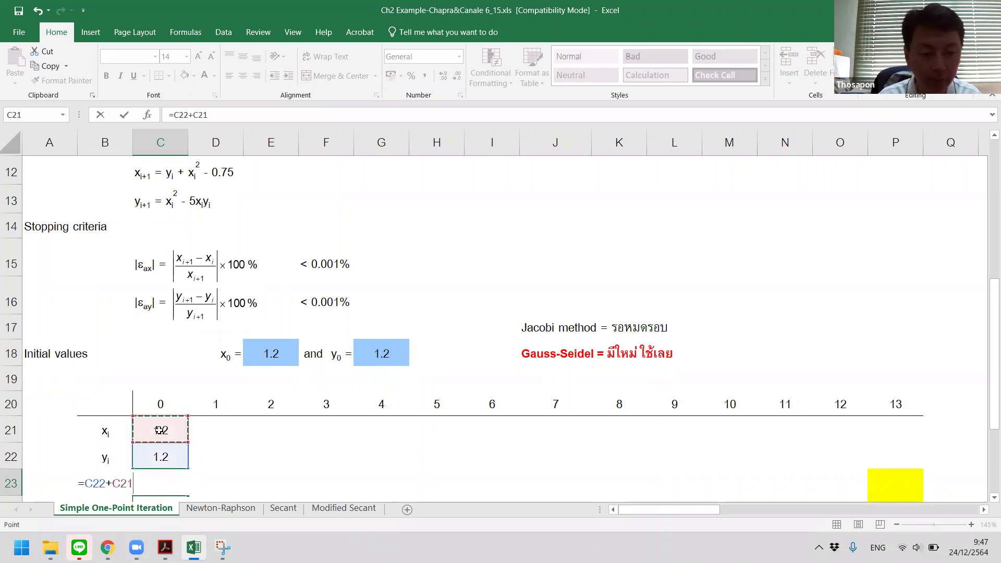
{"action": "type", "text": "^"}
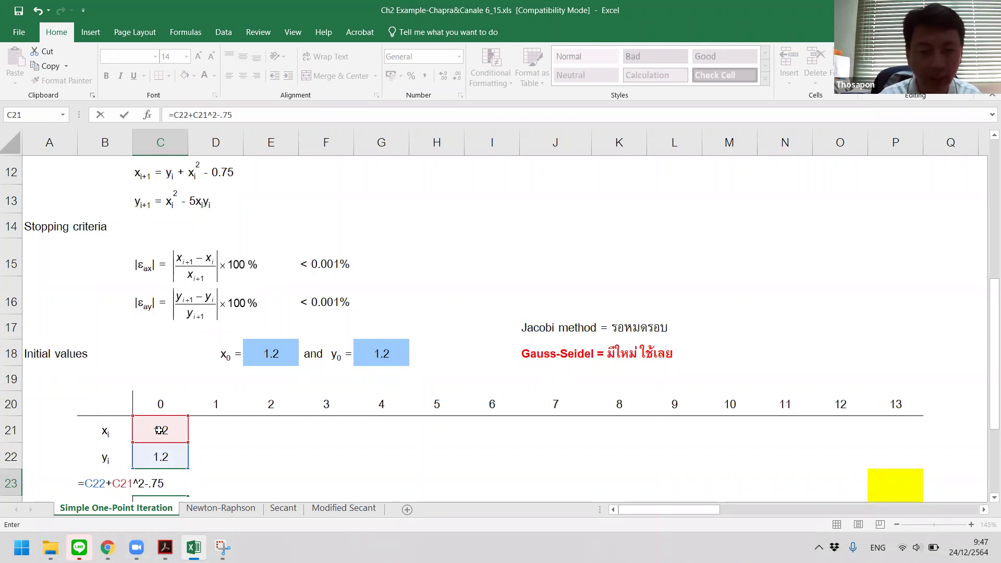
{"action": "type", "text": "2-.75"}
{"action": "key", "text": "Return"}
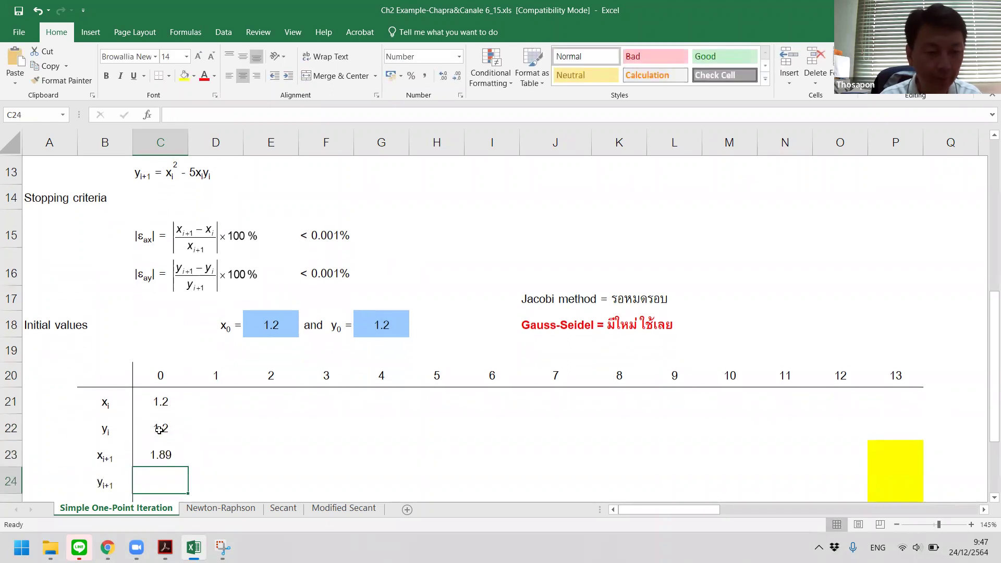
Format the xi+1 result in C23 to show four decimal places.
{"action": "left_click", "coordinate": [175, 466]}
{"action": "left_click", "coordinate": [441, 80]}
{"action": "left_click", "coordinate": [440, 82]}
{"action": "scroll", "coordinate": [260, 376], "scroll_direction": "up", "scroll_amount": 1}
{"action": "scroll", "coordinate": [266, 378], "scroll_direction": "down", "scroll_amount": 1}
Enter the iteration 0 yi+1 formula =C21^2-5*C21*C22 in C24, following the equation in row 13.
{"action": "left_click", "coordinate": [146, 481]}
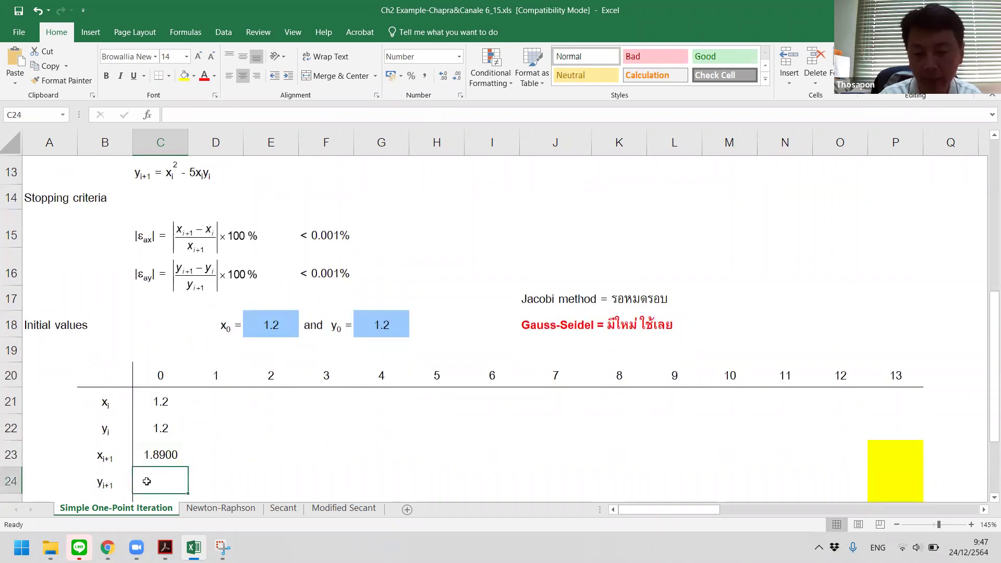
{"action": "type", "text": "="}
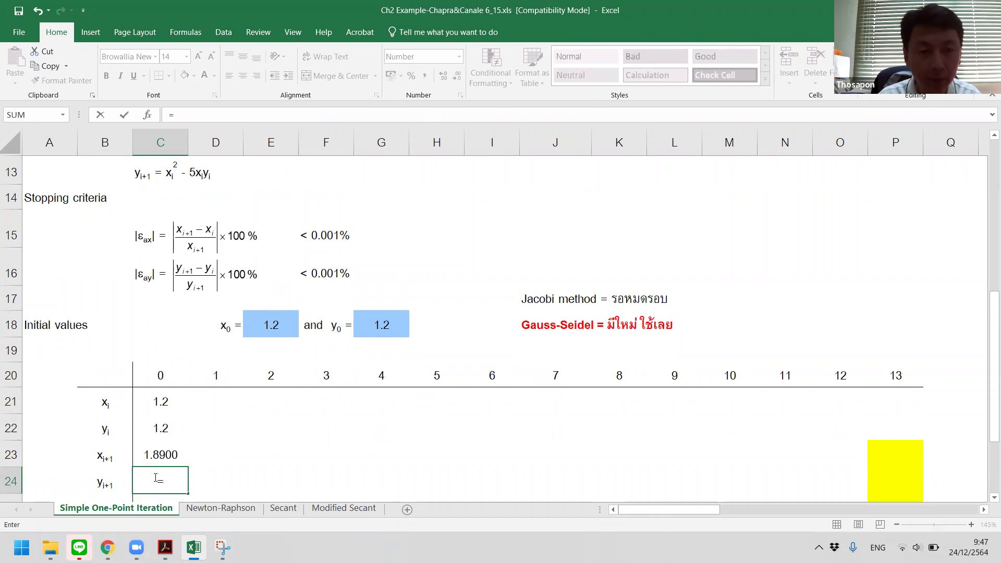
{"action": "left_click", "coordinate": [167, 400]}
{"action": "type", "text": "^2-5*"}
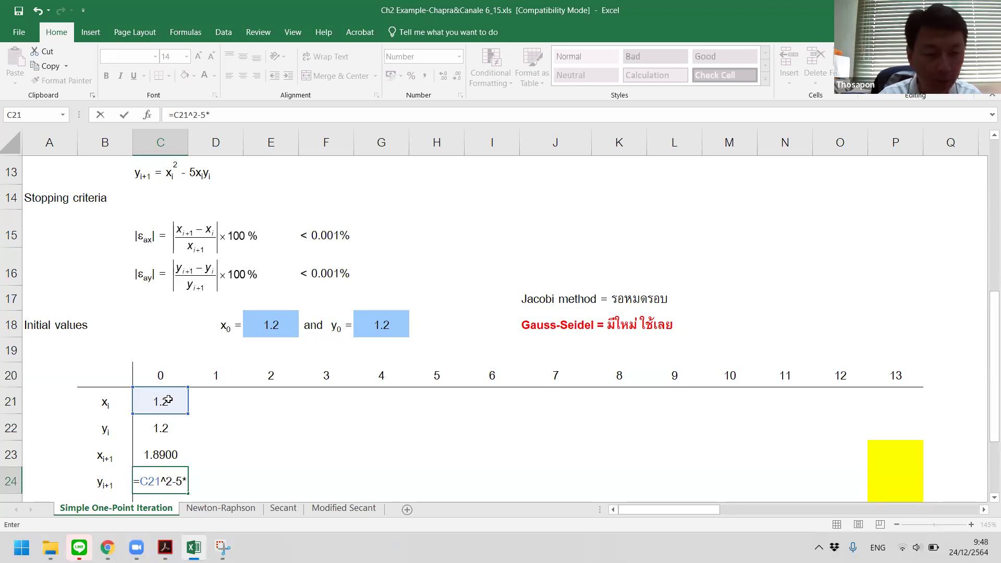
{"action": "left_click", "coordinate": [168, 400]}
{"action": "type", "text": "*"}
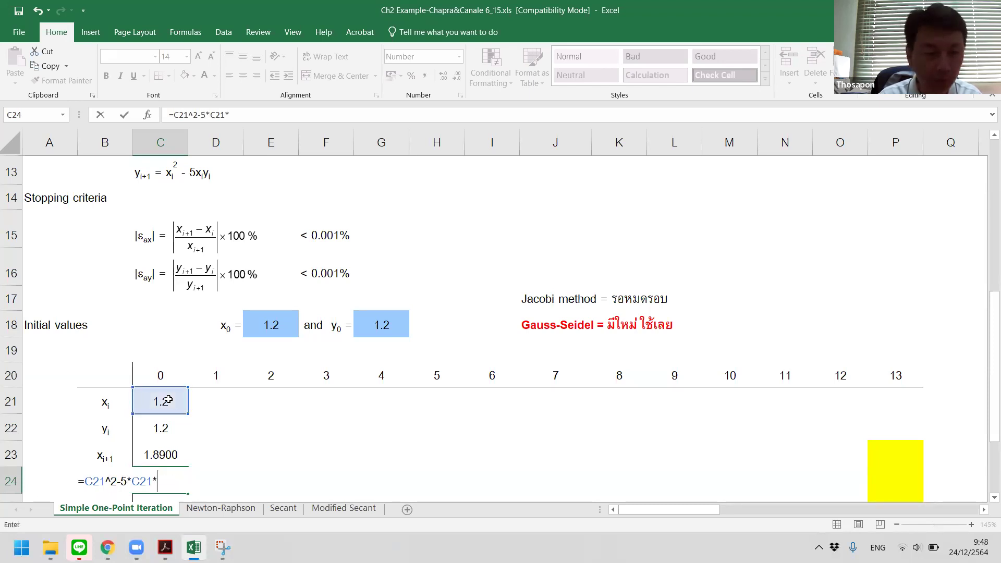
{"action": "left_click", "coordinate": [163, 428]}
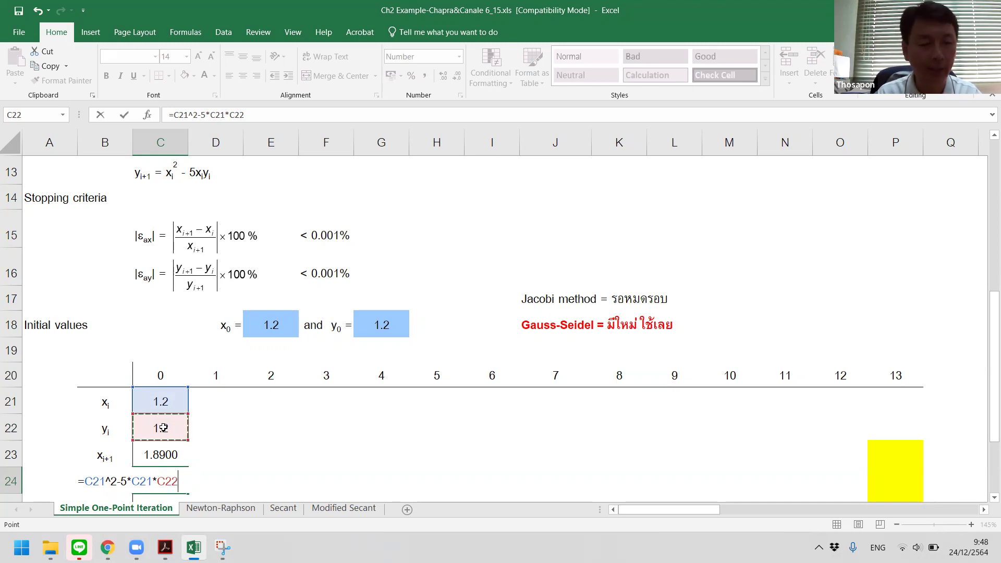
{"action": "key", "text": "Return"}
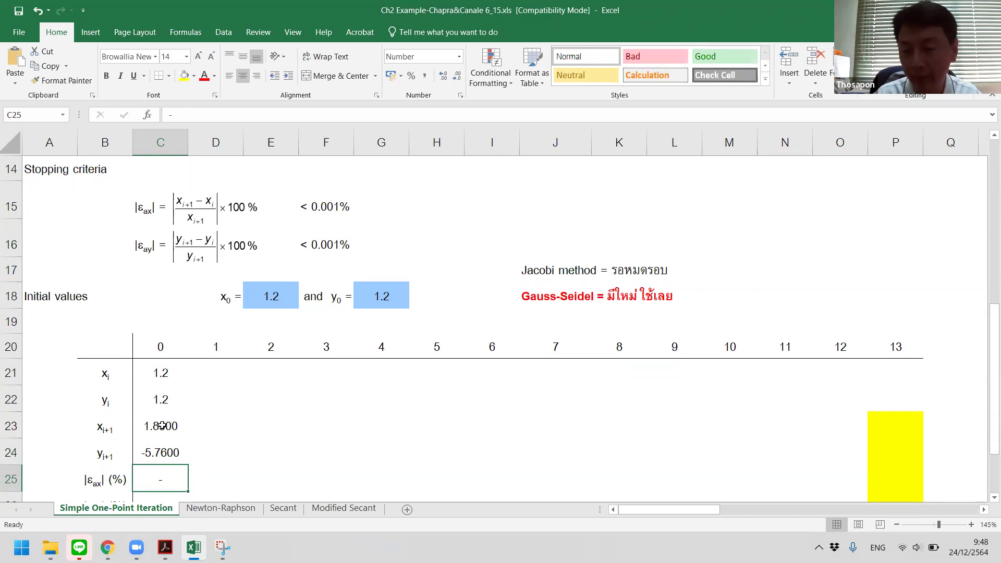
Carry the iteration 0 results into iteration 1, with =C23 in D21 and =C24 in D22.
{"action": "left_click", "coordinate": [221, 372]}
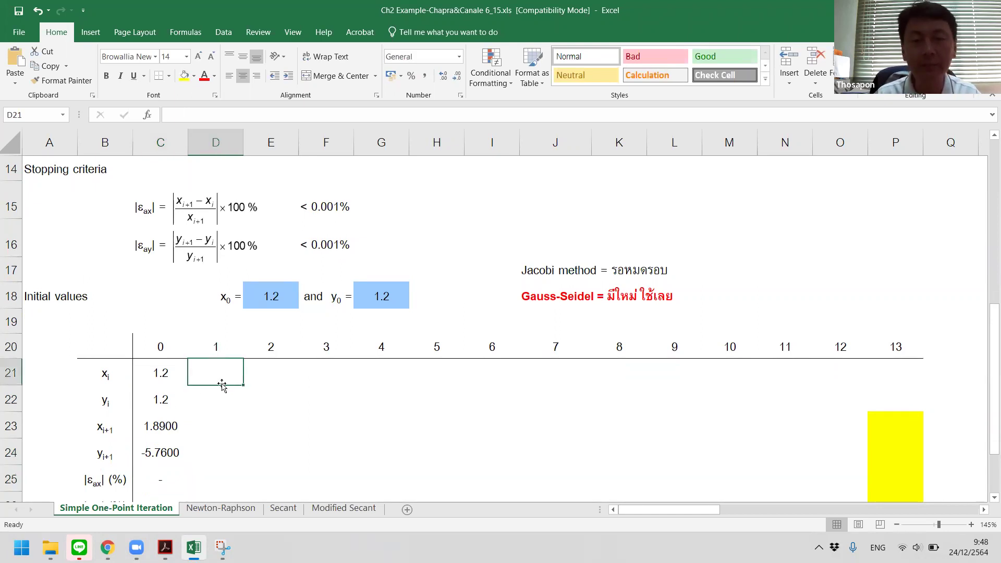
{"action": "type", "text": "="}
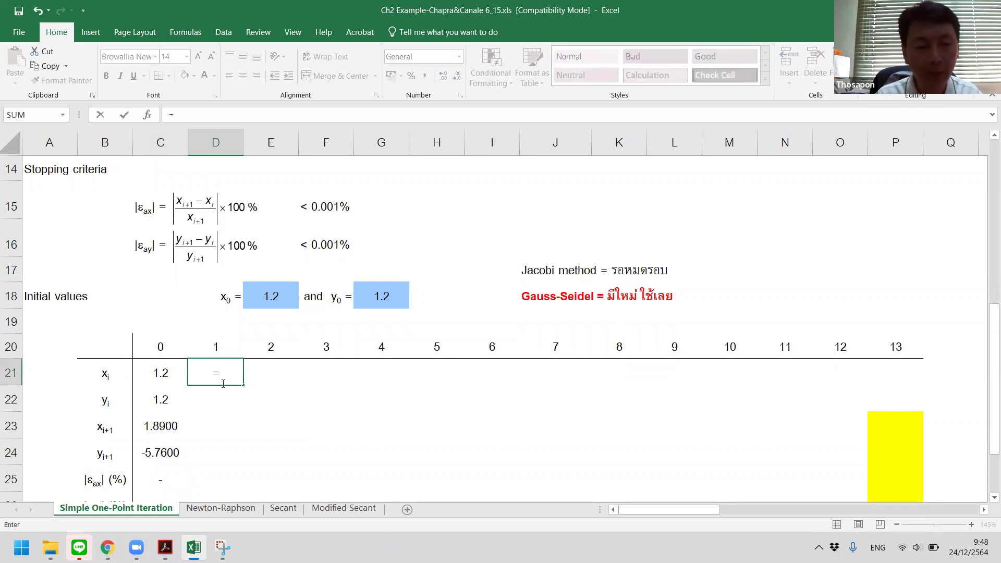
{"action": "left_click", "coordinate": [170, 423]}
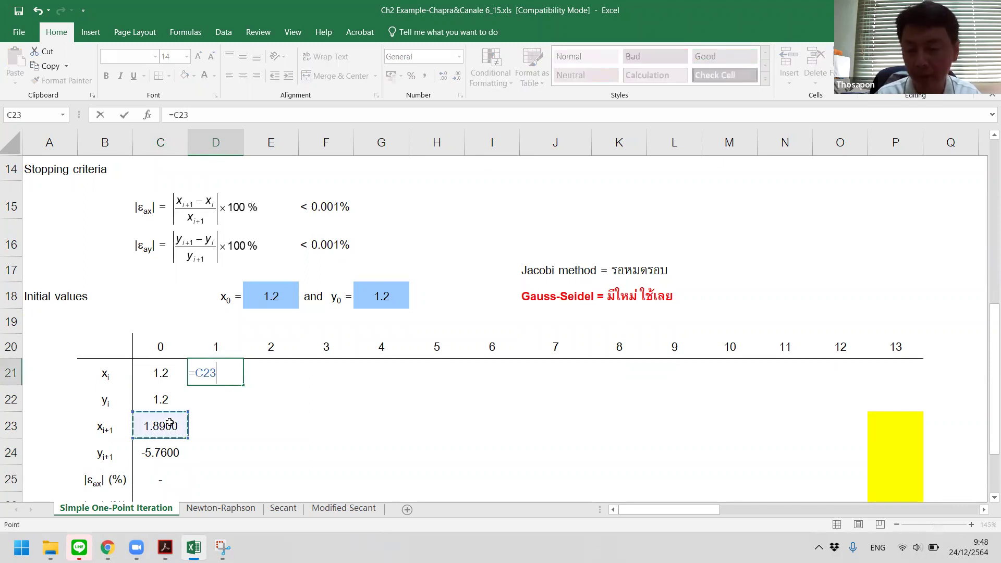
{"action": "key", "text": "Return"}
{"action": "type", "text": "="}
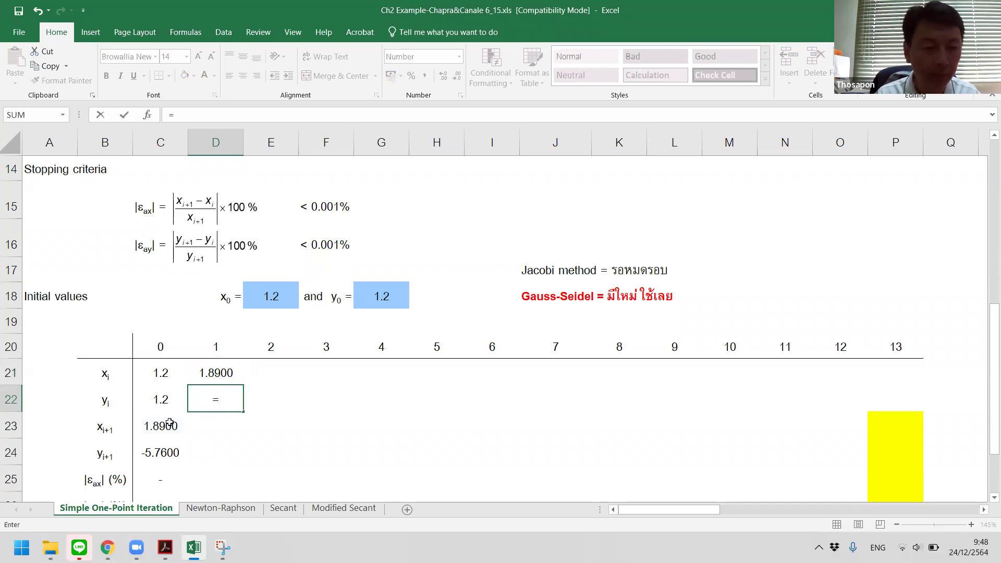
{"action": "left_click", "coordinate": [157, 452]}
{"action": "key", "text": "Return"}
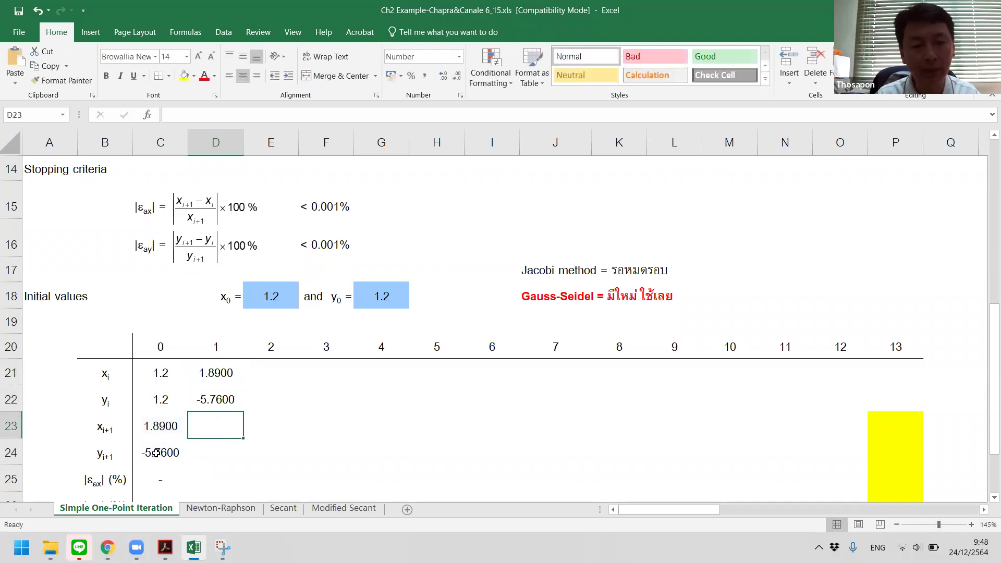
Copy the iteration 0 xi+1 and yi+1 formulas from C23:C24 into D23:D24 for iteration 1.
{"action": "left_click_drag", "start_coordinate": [154, 429], "coordinate": [171, 454]}
{"action": "key", "text": "ctrl+c"}
{"action": "key", "text": "Right"}
{"action": "key", "text": "ctrl+v"}
{"action": "left_click", "coordinate": [302, 427]}
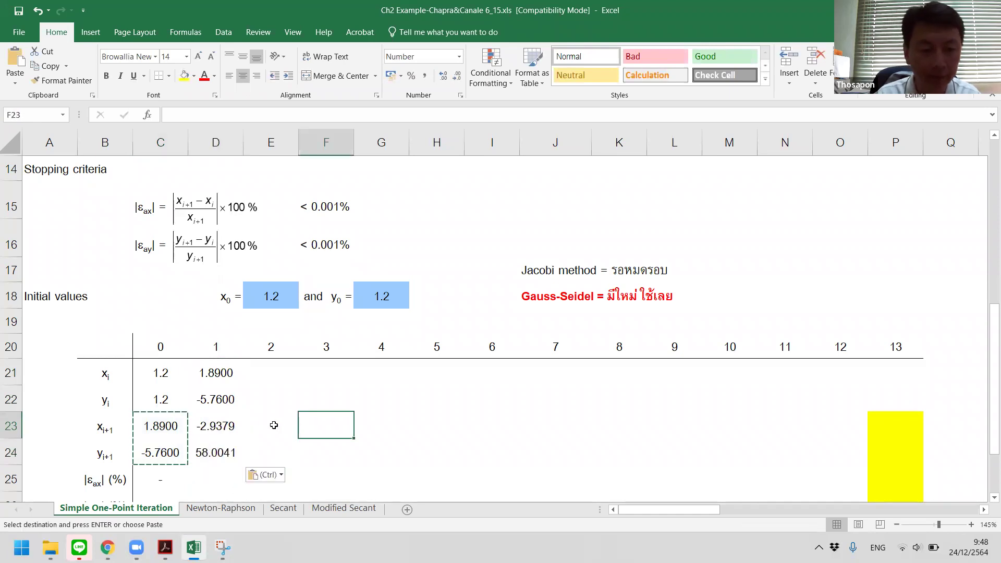
Examine the copied formulas in D23 and D24 against the rearranged equations in rows 12 and 13.
{"action": "double_click", "coordinate": [219, 427]}
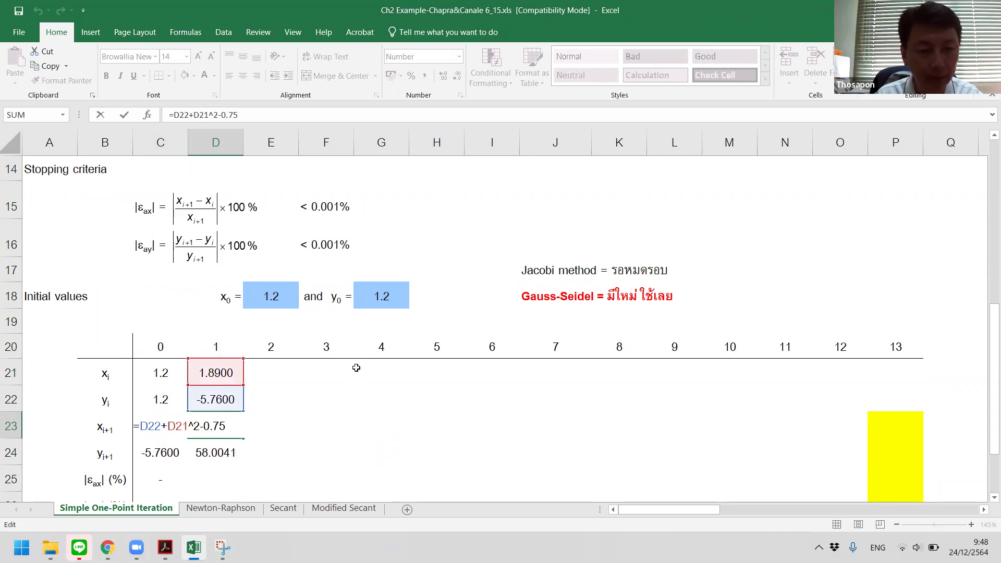
{"action": "scroll", "coordinate": [356, 368], "scroll_direction": "up", "scroll_amount": 1}
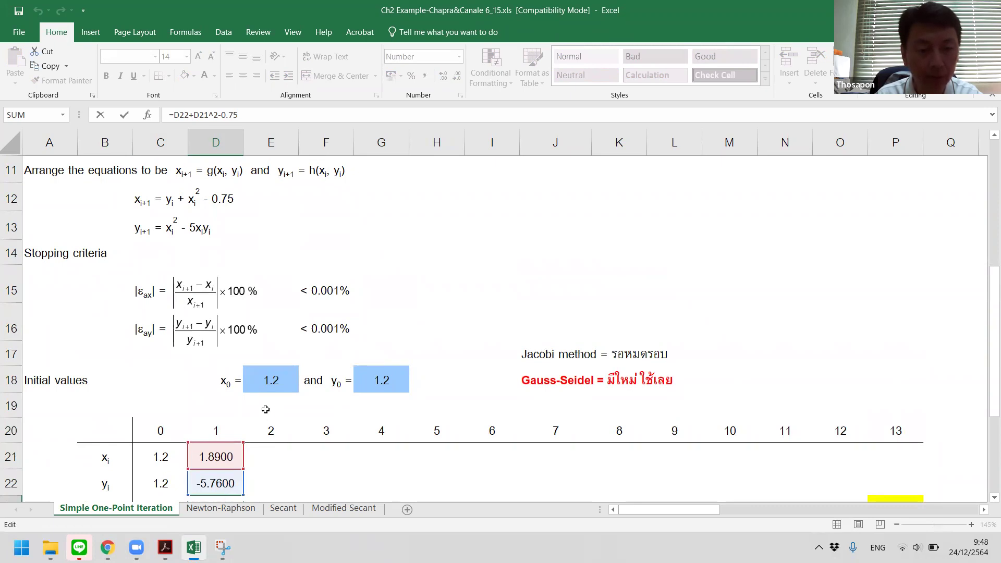
{"action": "scroll", "coordinate": [265, 410], "scroll_direction": "down", "scroll_amount": 1}
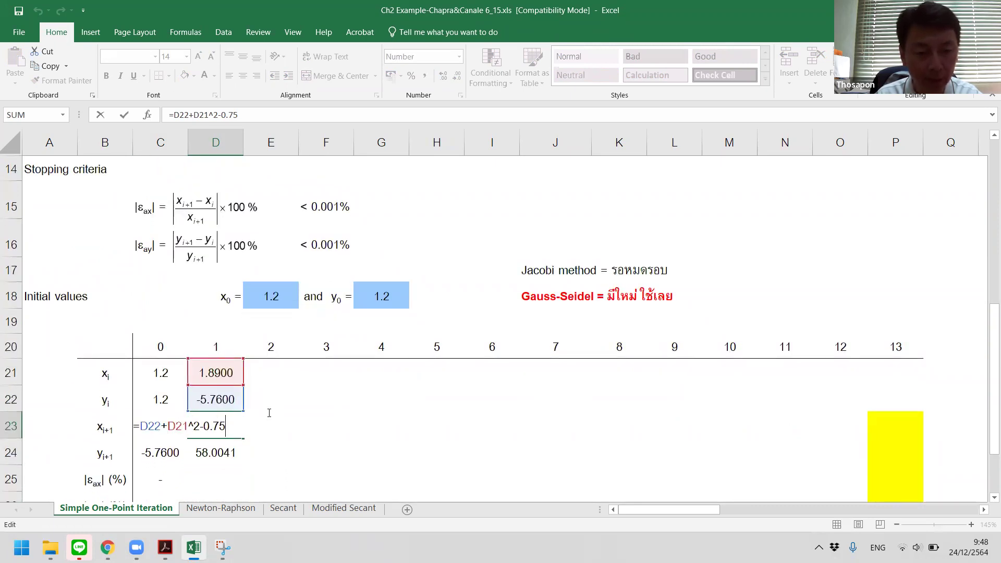
{"action": "key", "text": "Return"}
{"action": "left_click", "coordinate": [226, 453]}
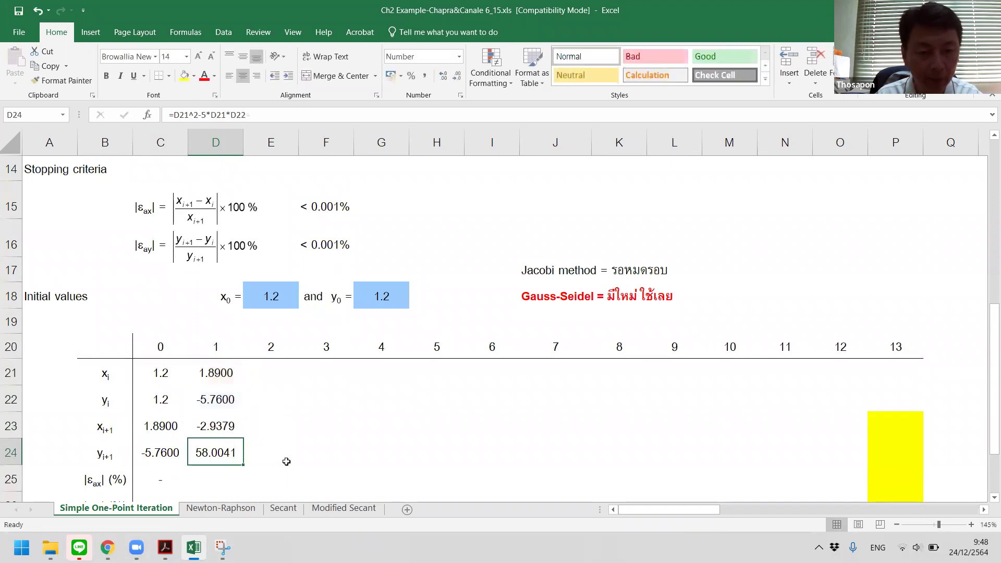
{"action": "double_click", "coordinate": [211, 451]}
{"action": "scroll", "coordinate": [427, 436], "scroll_direction": "up", "scroll_amount": 1}
{"action": "scroll", "coordinate": [425, 434], "scroll_direction": "down", "scroll_amount": 1}
{"action": "scroll", "coordinate": [425, 435], "scroll_direction": "up", "scroll_amount": 1}
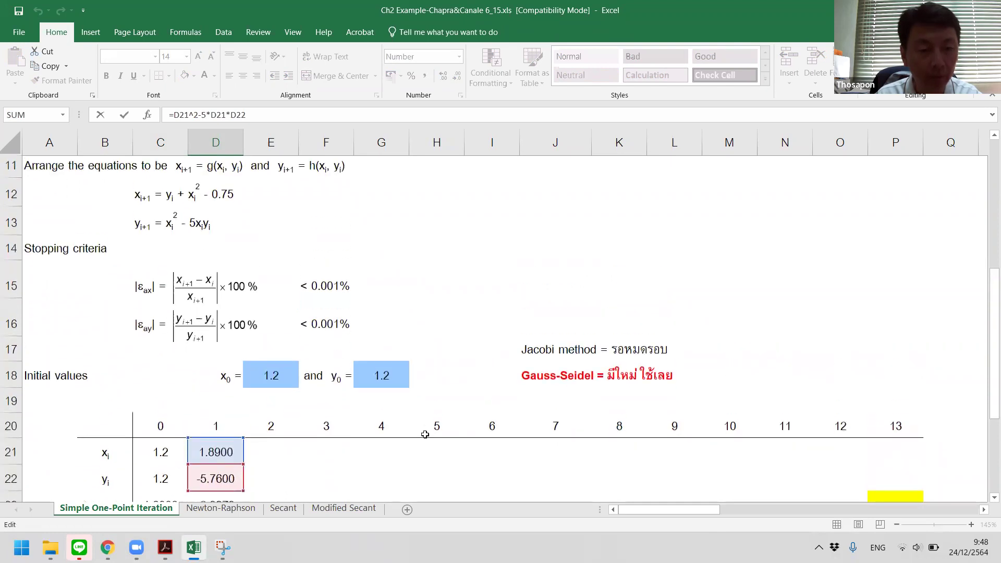
{"action": "scroll", "coordinate": [412, 434], "scroll_direction": "down", "scroll_amount": 1}
{"action": "key", "text": "ctrl+Return"}
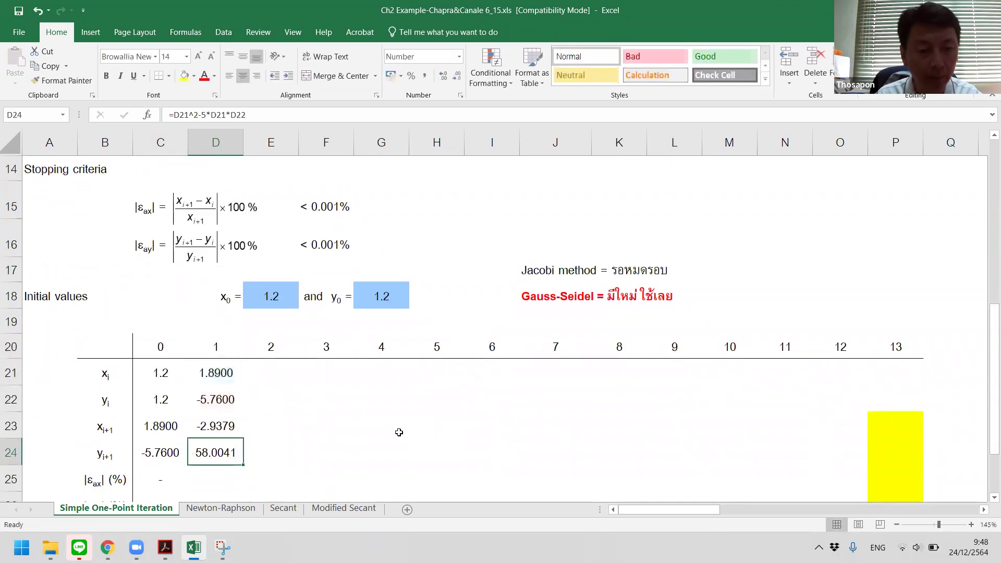
{"action": "double_click", "coordinate": [222, 426]}
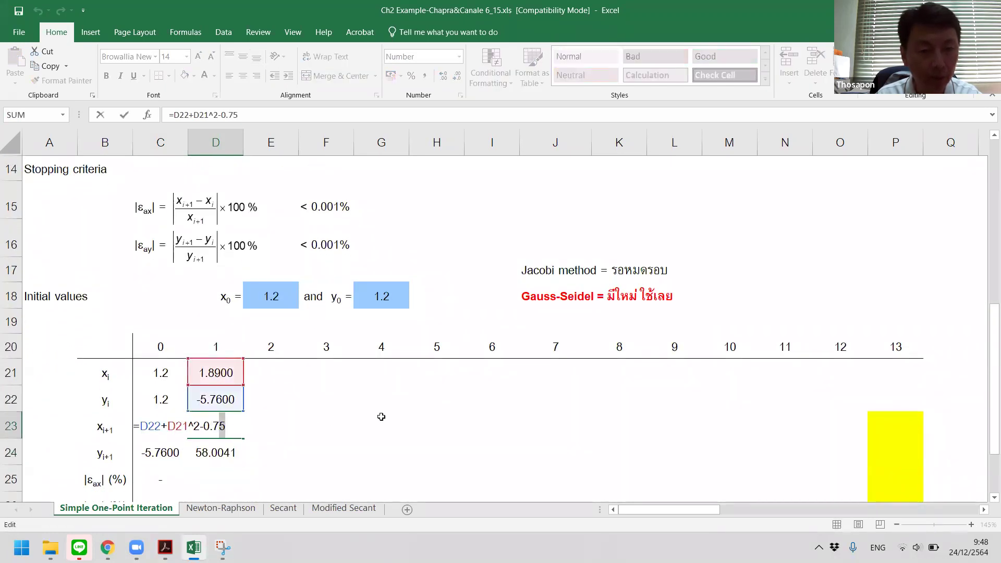
{"action": "scroll", "coordinate": [381, 416], "scroll_direction": "up", "scroll_amount": 1}
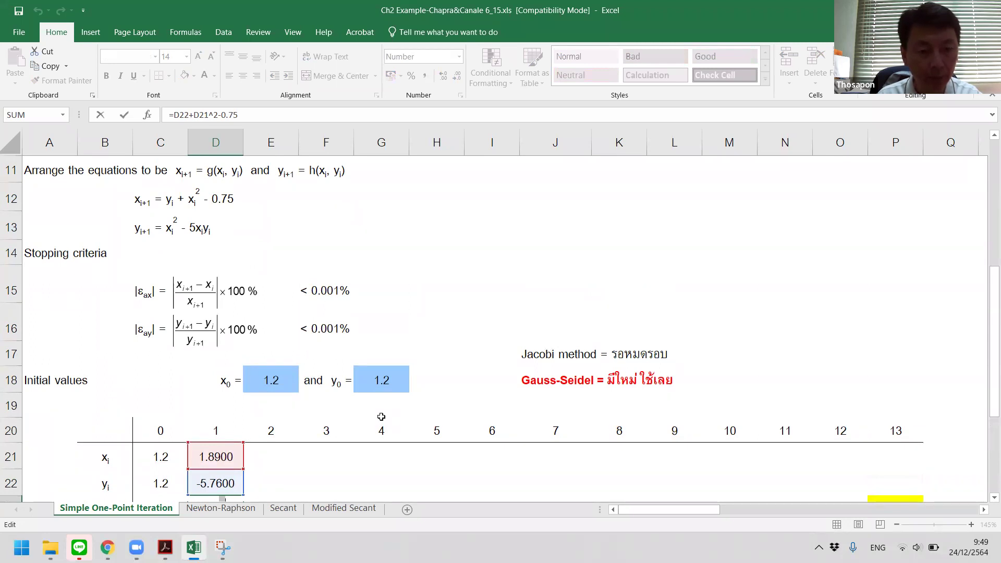
{"action": "key", "text": "Return"}
Enter the iteration 1 x error formula =ABS((D23-D21)/D23)*100 in D25, at 175% sheet zoom.
{"action": "scroll", "coordinate": [384, 416], "scroll_direction": "down", "scroll_amount": 2}
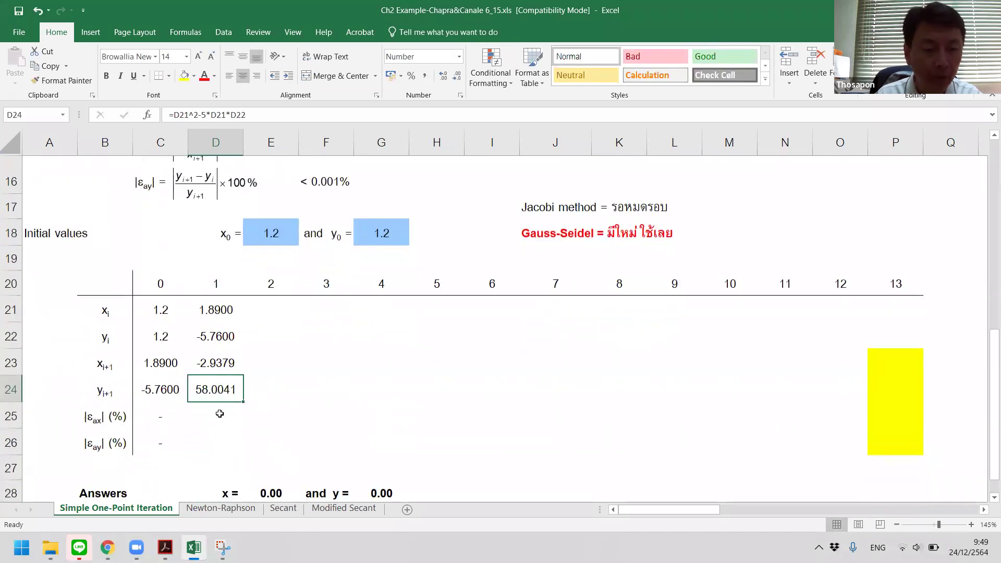
{"action": "key", "text": "Return"}
{"action": "type", "text": "="}
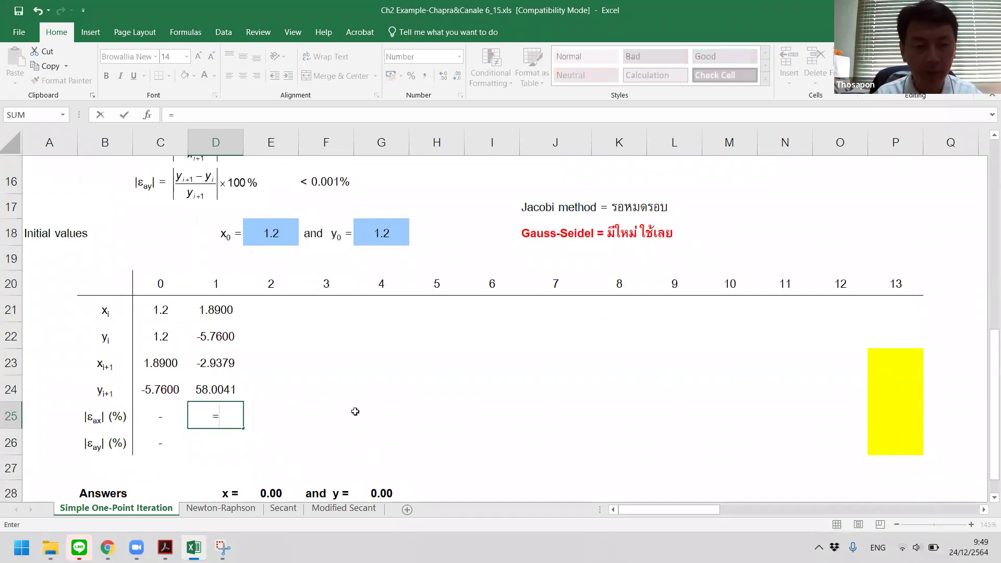
{"action": "key", "text": "Escape"}
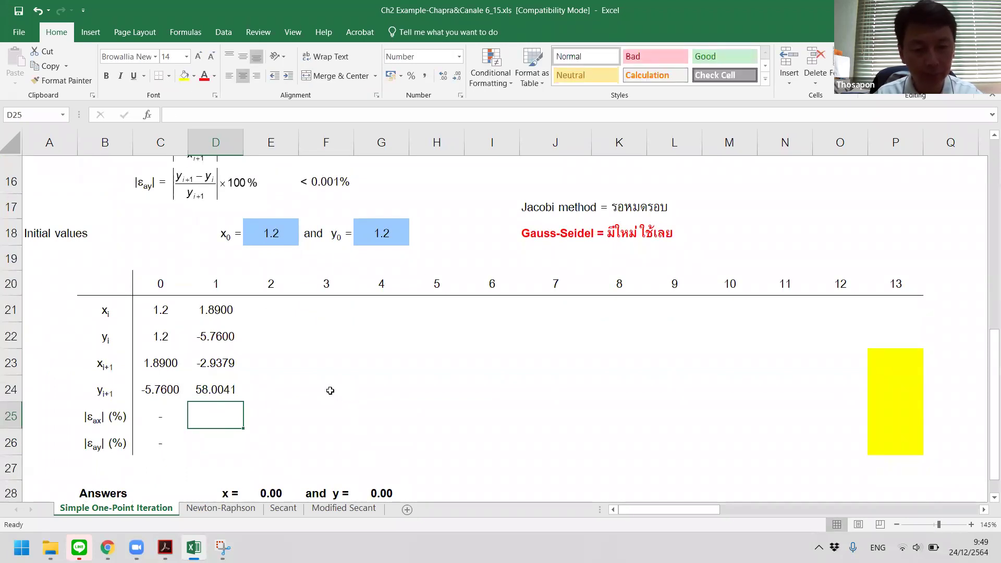
{"action": "scroll", "coordinate": [330, 390], "scroll_direction": "up", "scroll_amount": 2, "text": "ctrl"}
{"action": "left_click", "coordinate": [614, 510]}
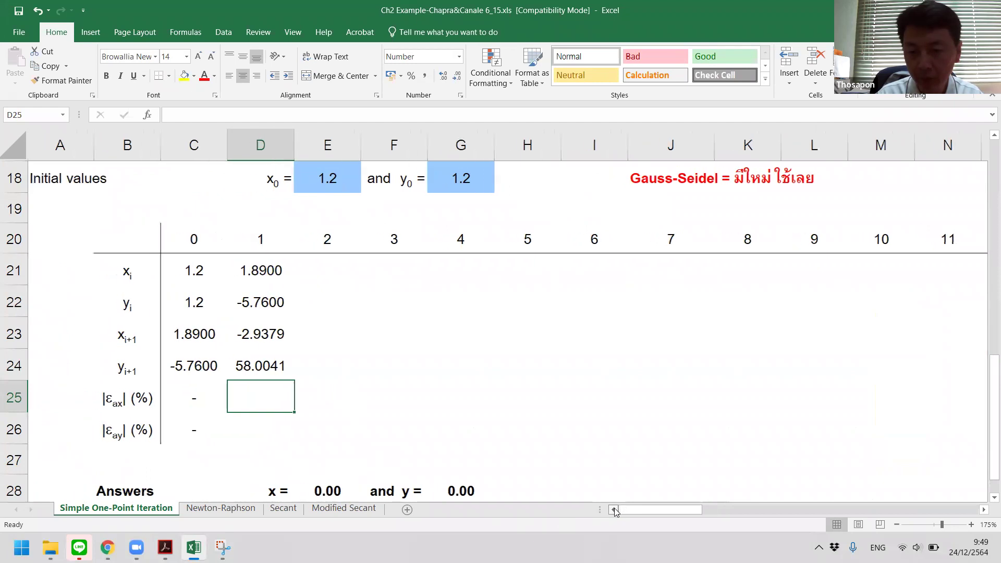
{"action": "type", "text": "="}
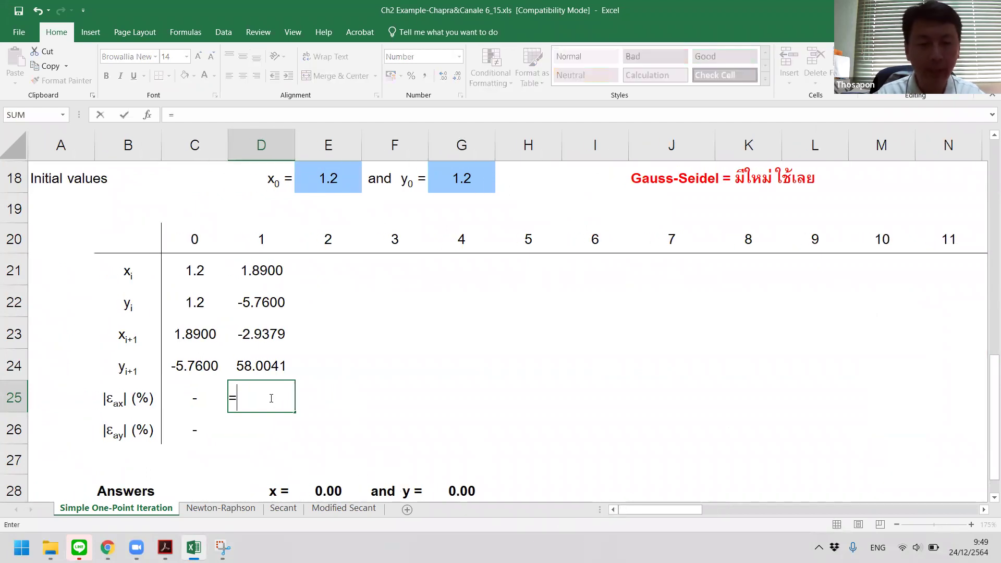
{"action": "type", "text": "abs(("}
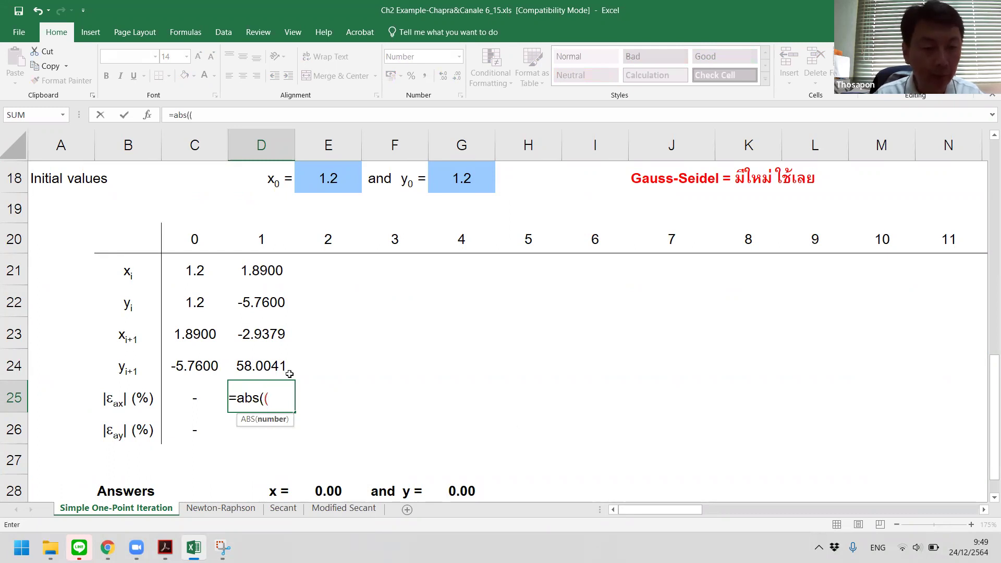
{"action": "left_click", "coordinate": [265, 337]}
{"action": "type", "text": "-"}
{"action": "left_click", "coordinate": [267, 276]}
{"action": "type", "text": ")/"}
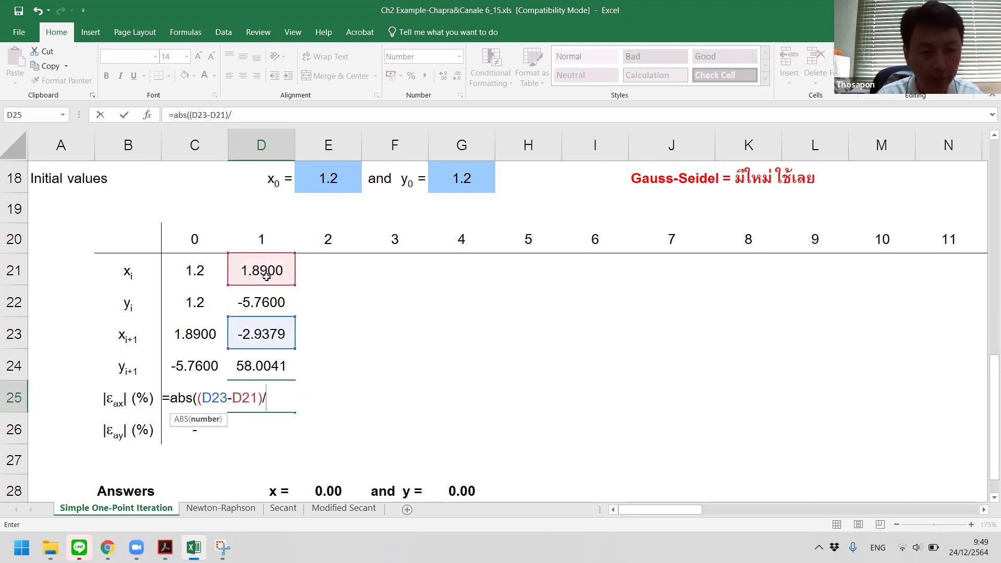
{"action": "left_click", "coordinate": [266, 334]}
{"action": "type", "text": ")*100"}
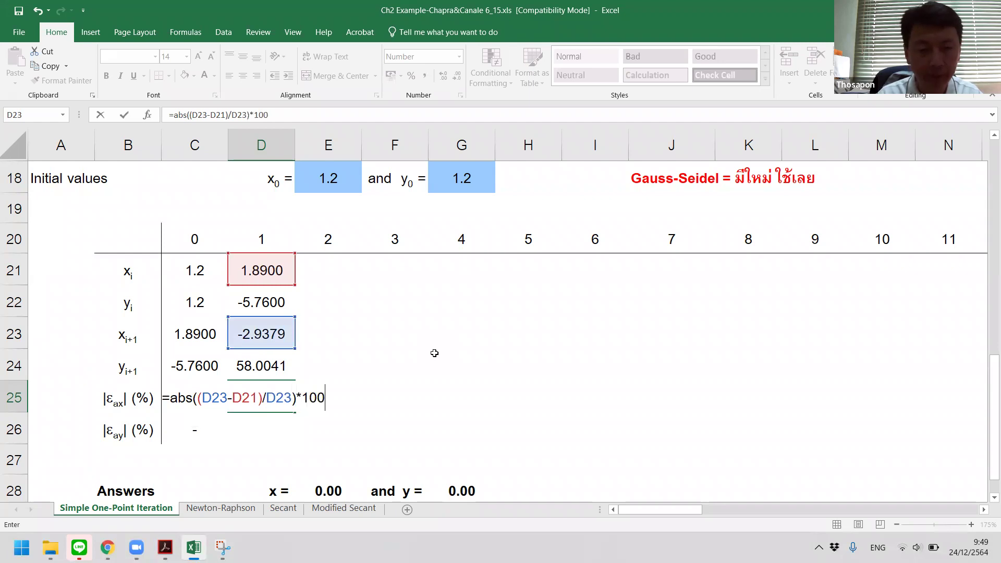
{"action": "key", "text": "Return"}
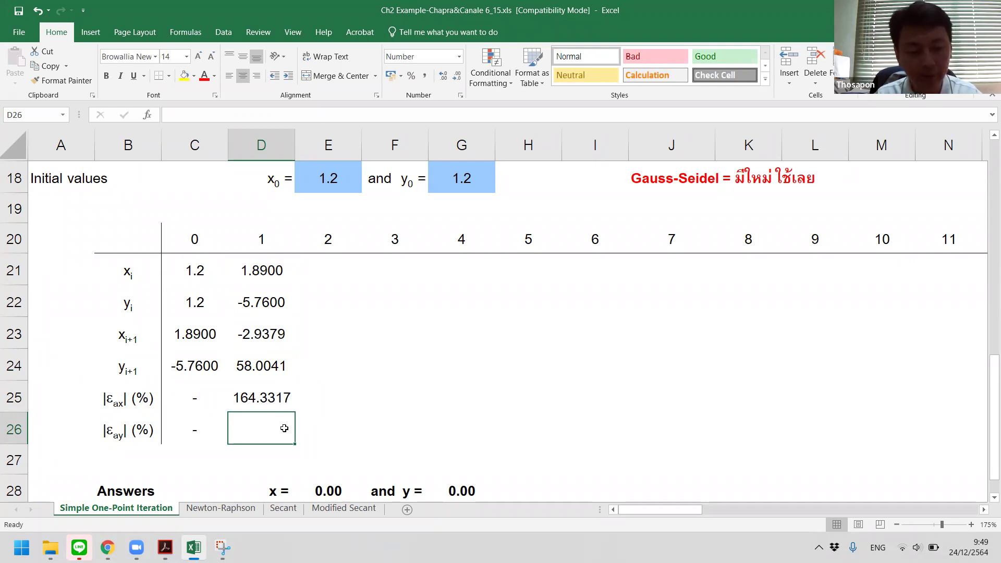
Fill the error formula down into D26 to get the y error, and check its cell references.
{"action": "key", "text": "ctrl+d"}
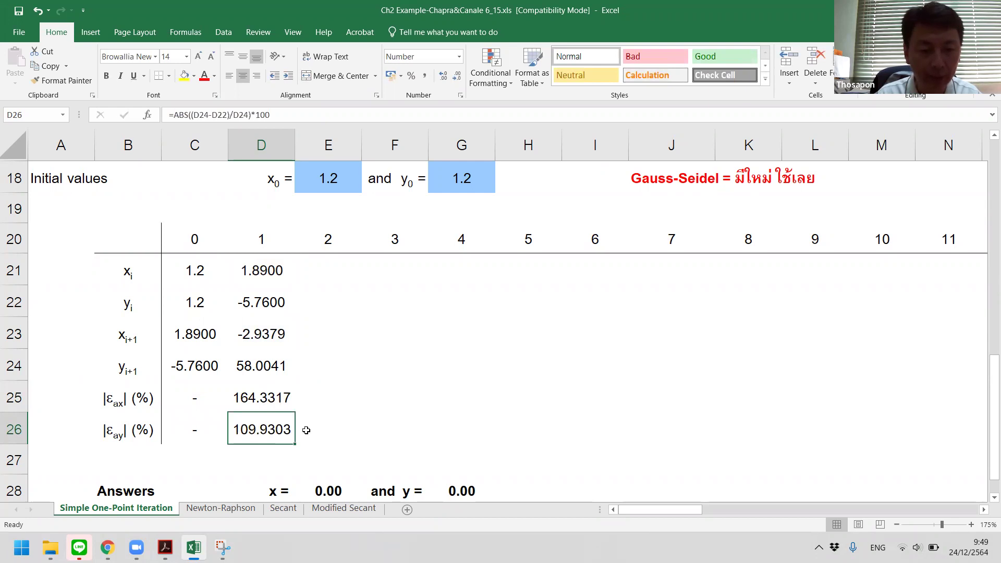
{"action": "double_click", "coordinate": [274, 429]}
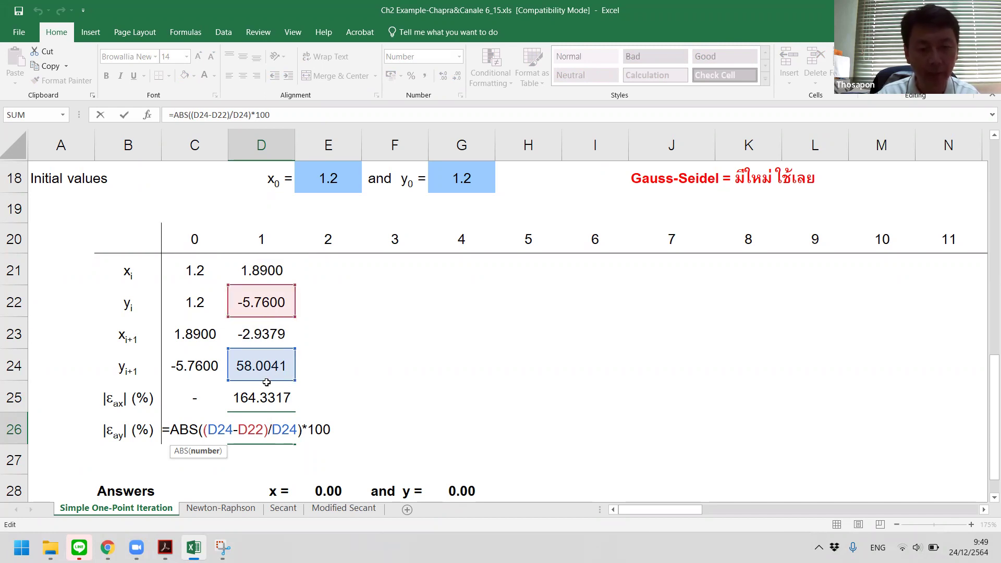
{"action": "key", "text": "Return"}
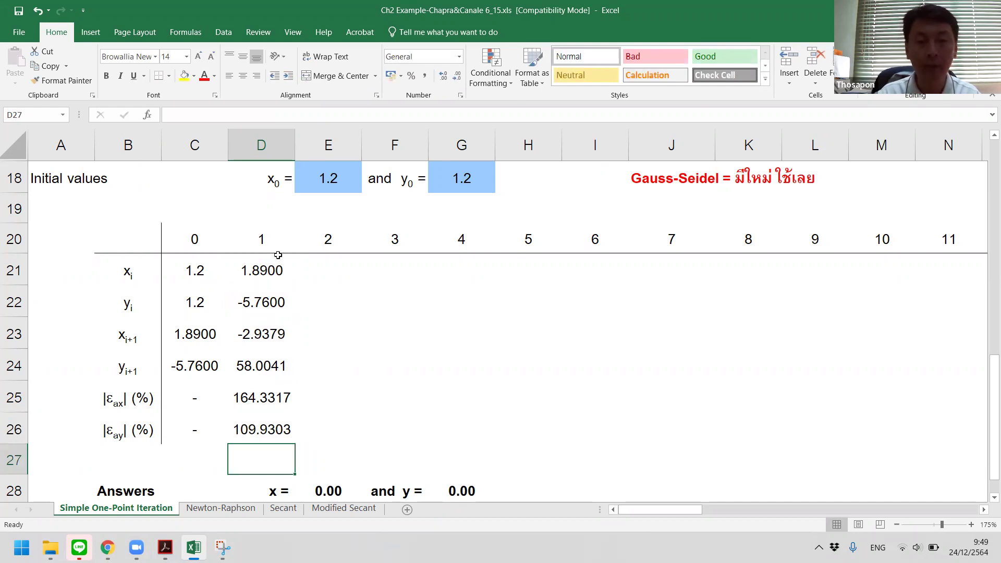
Fill the iteration 1 block D20:D26 across through column M, up to iteration 10.
{"action": "left_click", "coordinate": [270, 239]}
{"action": "left_click_drag", "start_coordinate": [272, 258], "coordinate": [703, 438]}
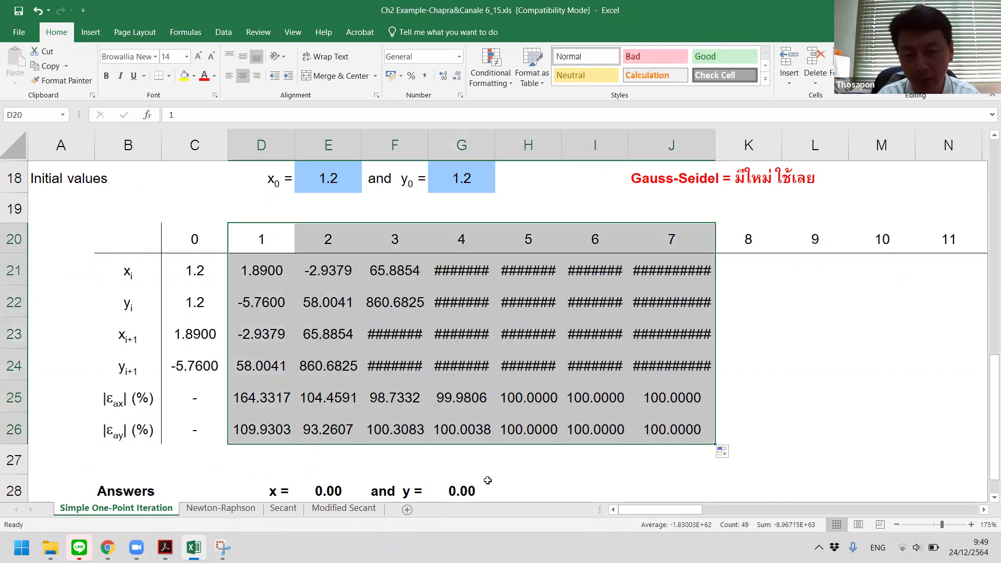
{"action": "left_click_drag", "start_coordinate": [714, 445], "coordinate": [881, 447]}
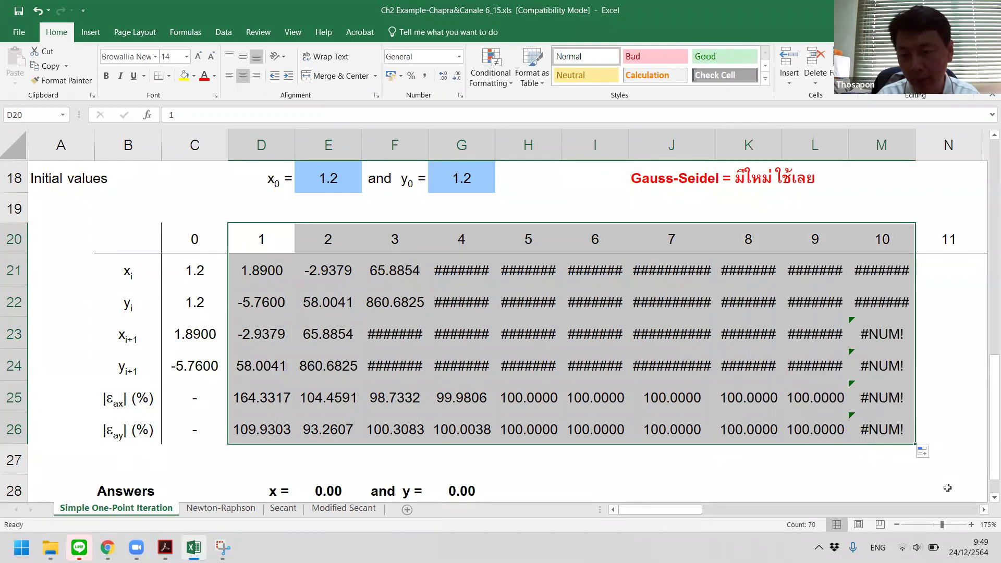
Delete the unused cells N19:Q26 holding iterations 11 to 13 and the yellow highlight.
{"action": "left_click", "coordinate": [983, 510]}
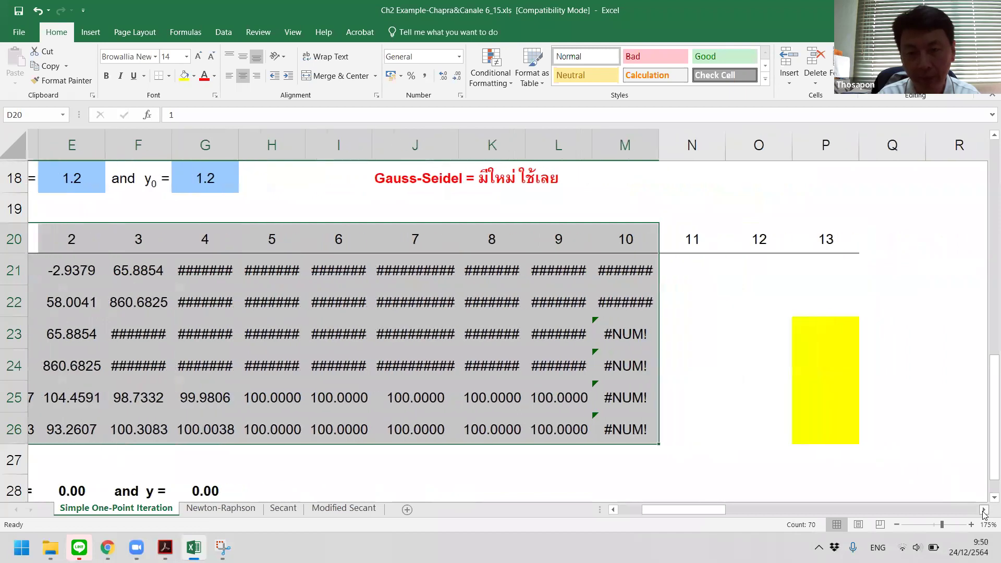
{"action": "left_click", "coordinate": [679, 232]}
{"action": "mouse_move", "coordinate": [679, 253]}
{"action": "left_mouse_down"}
{"action": "mouse_move", "coordinate": [880, 402]}
{"action": "mouse_move", "coordinate": [751, 336]}
{"action": "mouse_move", "coordinate": [683, 243]}
{"action": "left_mouse_up"}
{"action": "left_click_drag", "start_coordinate": [686, 202], "coordinate": [855, 415]}
{"action": "right_click", "coordinate": [791, 354]}
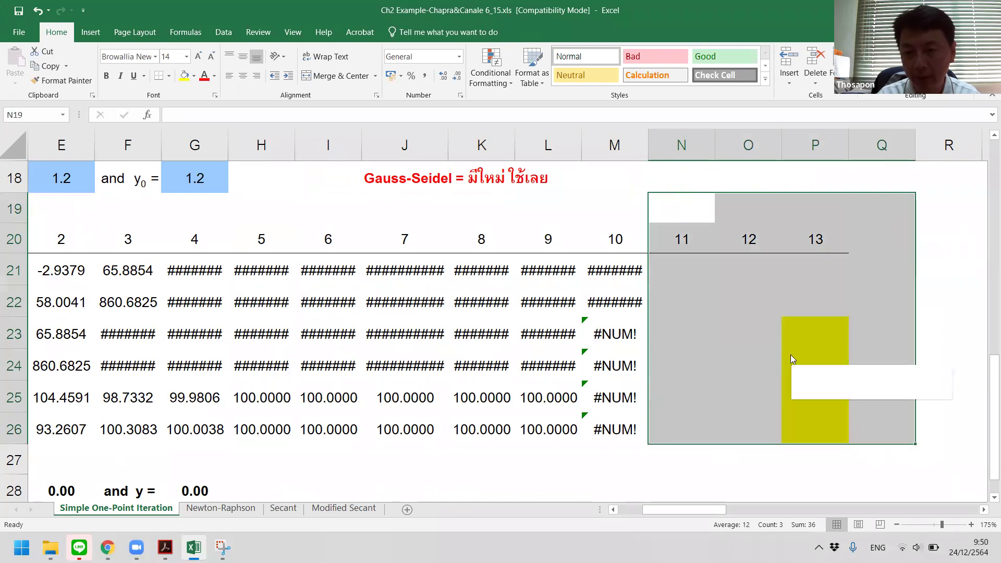
{"action": "left_click", "coordinate": [823, 200]}
{"action": "left_click", "coordinate": [802, 238]}
{"action": "left_click", "coordinate": [493, 346]}
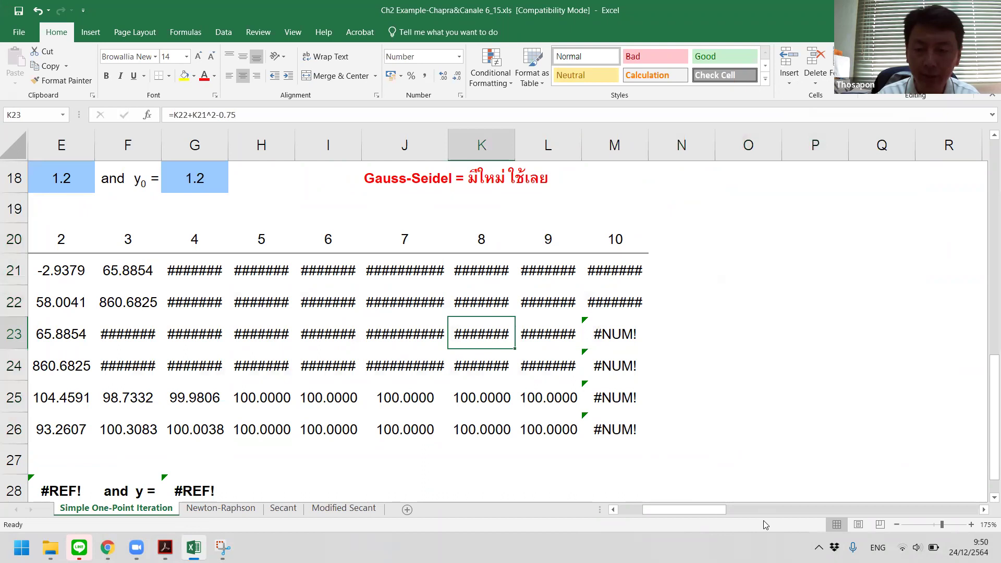
Review the rearranged equations in rows 12 and 13, the problem statement, the iteration results and the Gauss-Seidel note in row 18.
{"action": "left_click_drag", "start_coordinate": [716, 512], "coordinate": [690, 512]}
{"action": "scroll", "coordinate": [413, 324], "scroll_direction": "up", "scroll_amount": 4}
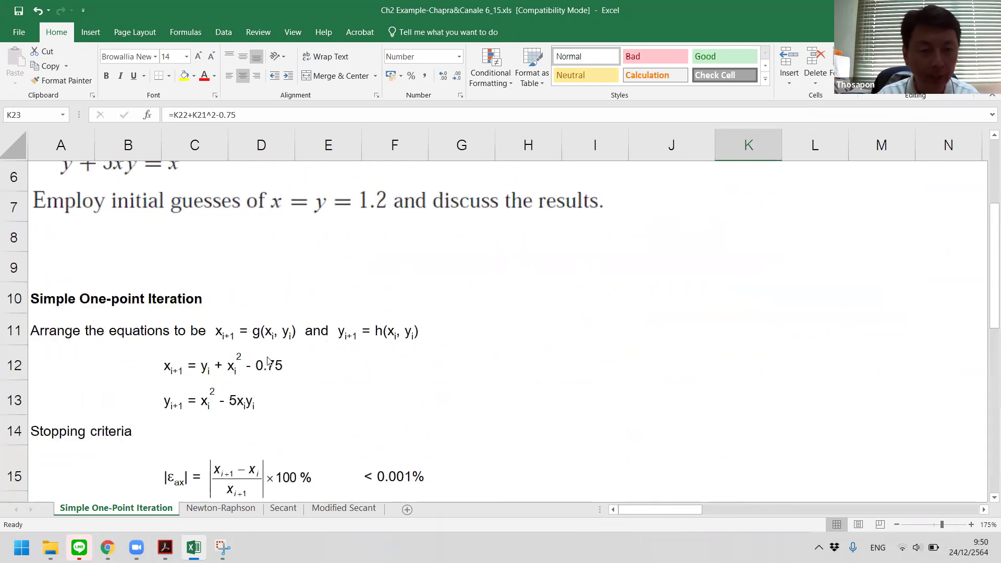
{"action": "left_click_drag", "start_coordinate": [100, 364], "coordinate": [412, 404]}
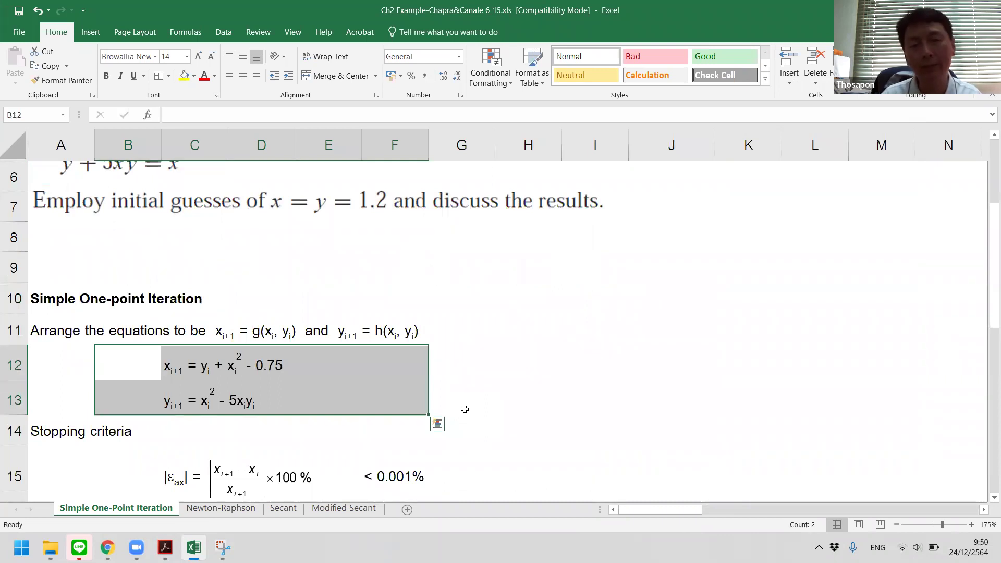
{"action": "scroll", "coordinate": [464, 409], "scroll_direction": "up", "scroll_amount": 2}
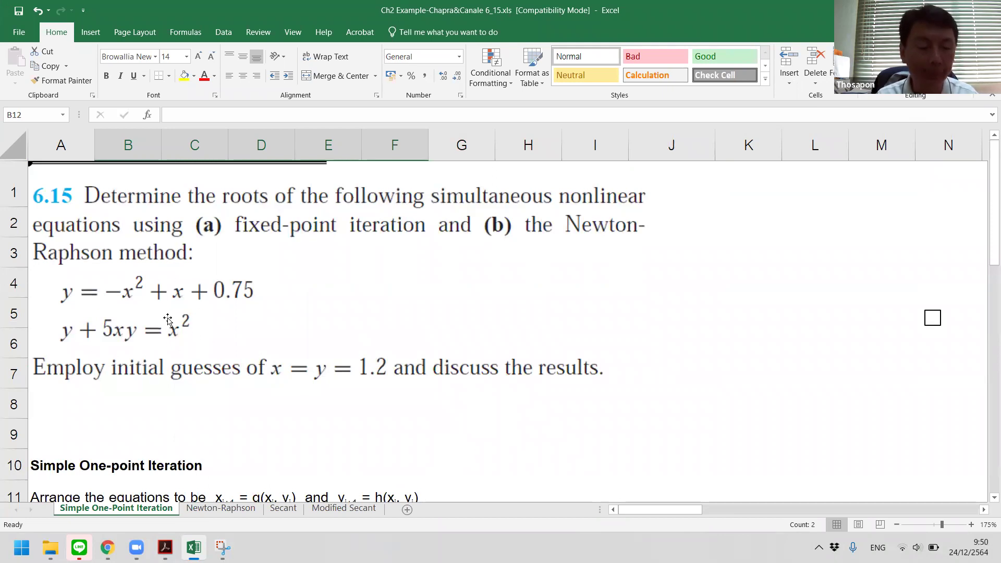
{"action": "scroll", "coordinate": [170, 321], "scroll_direction": "down", "scroll_amount": 4}
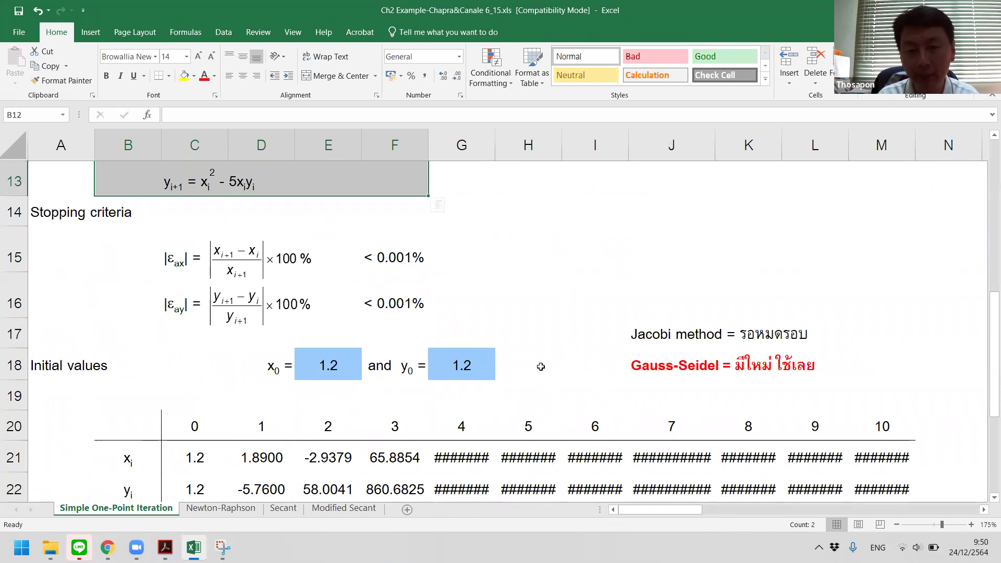
{"action": "scroll", "coordinate": [438, 375], "scroll_direction": "down", "scroll_amount": 1}
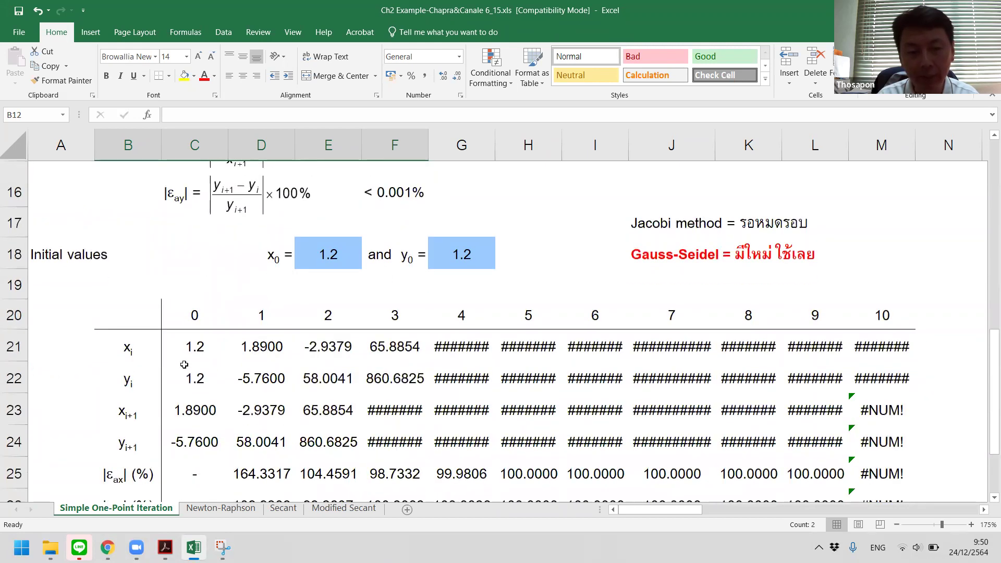
{"action": "left_click_drag", "start_coordinate": [620, 256], "coordinate": [823, 256]}
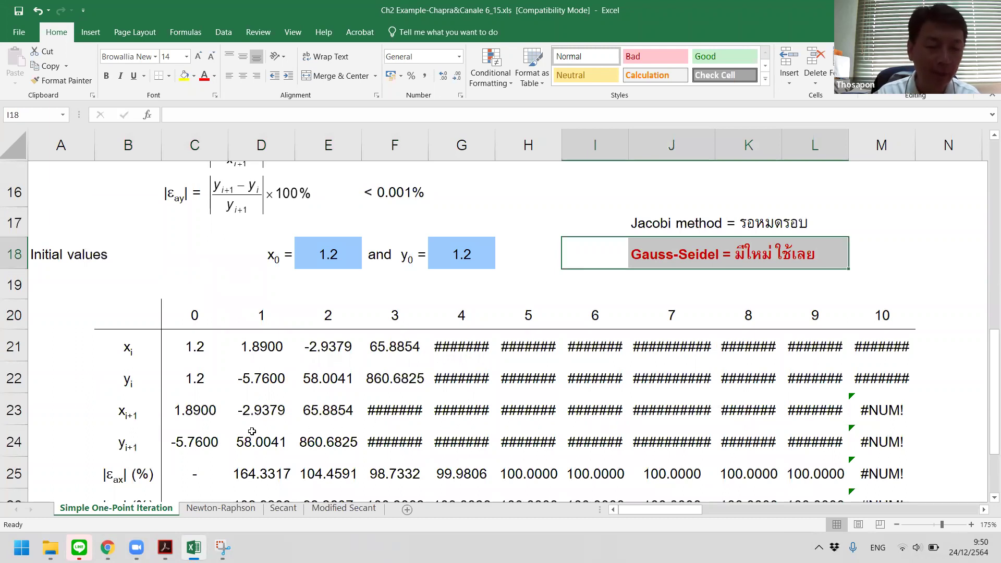
Change the y formula in C24 to =C23^2-5*C23*C22 so it uses the new x value, and check its cell references.
{"action": "left_click", "coordinate": [204, 441]}
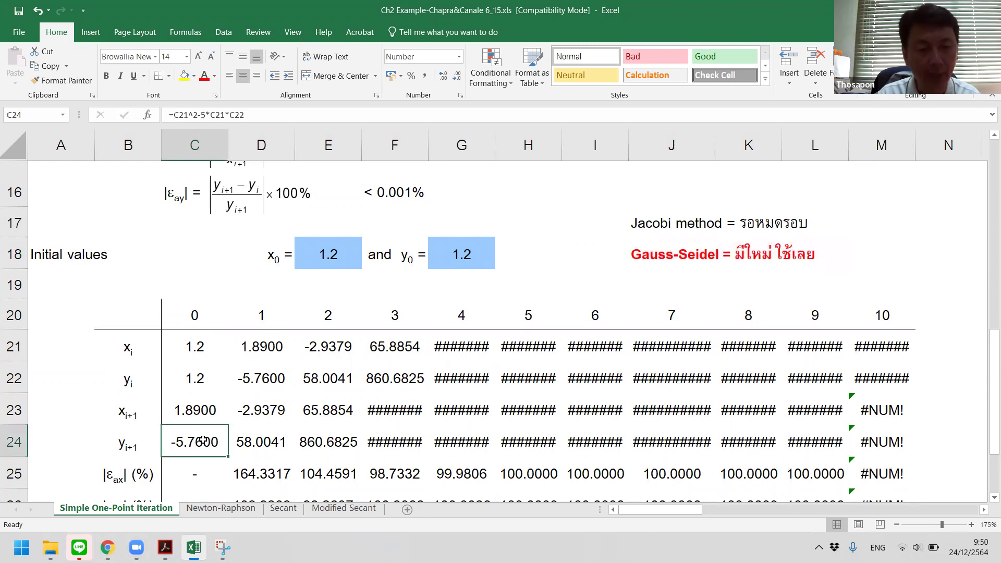
{"action": "scroll", "coordinate": [204, 441], "scroll_direction": "up", "scroll_amount": 1}
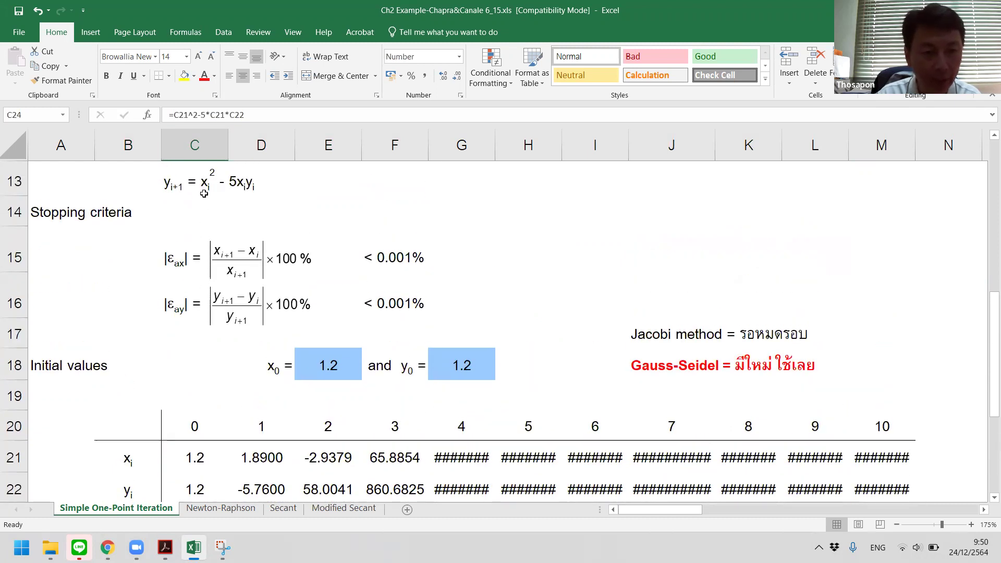
{"action": "scroll", "coordinate": [192, 310], "scroll_direction": "down", "scroll_amount": 2}
{"action": "key", "text": "F2"}
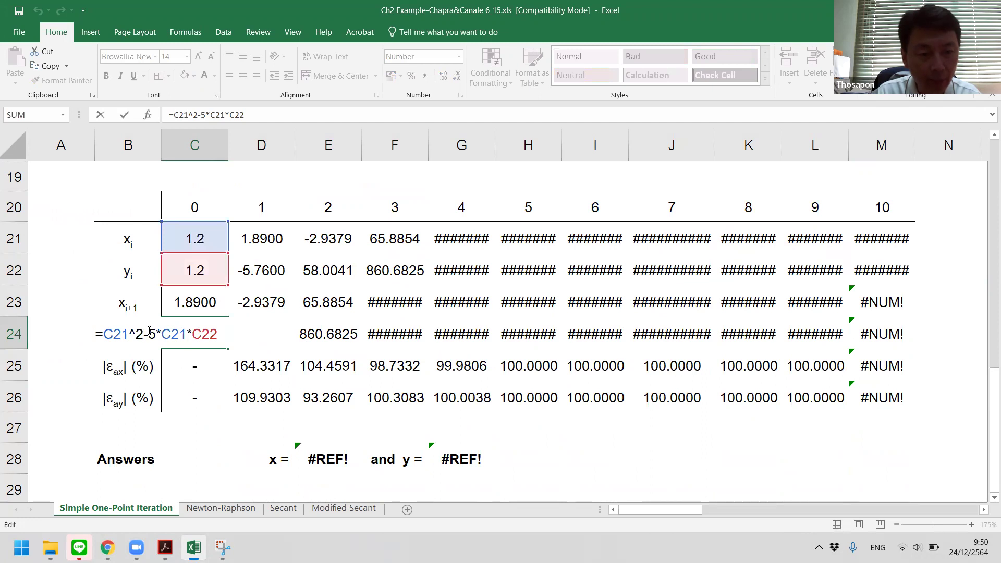
{"action": "left_click_drag", "start_coordinate": [104, 334], "coordinate": [128, 339]}
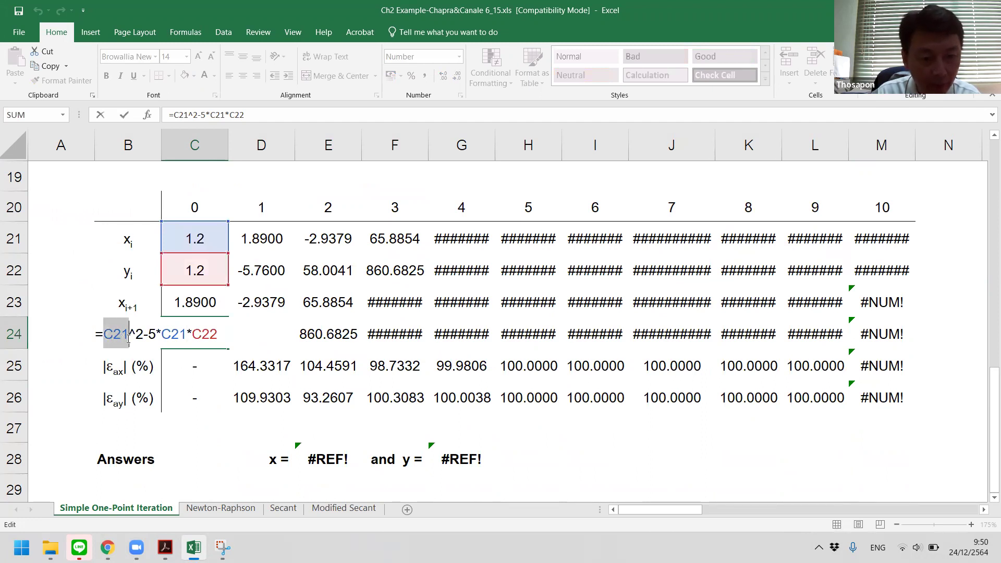
{"action": "left_click", "coordinate": [200, 299]}
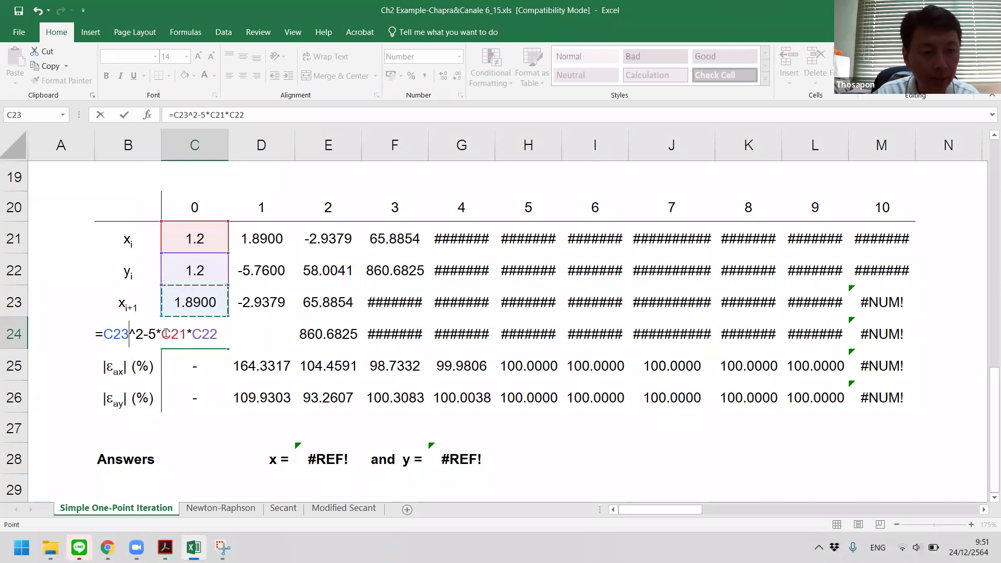
{"action": "left_click_drag", "start_coordinate": [162, 334], "coordinate": [187, 334]}
{"action": "left_click", "coordinate": [199, 302]}
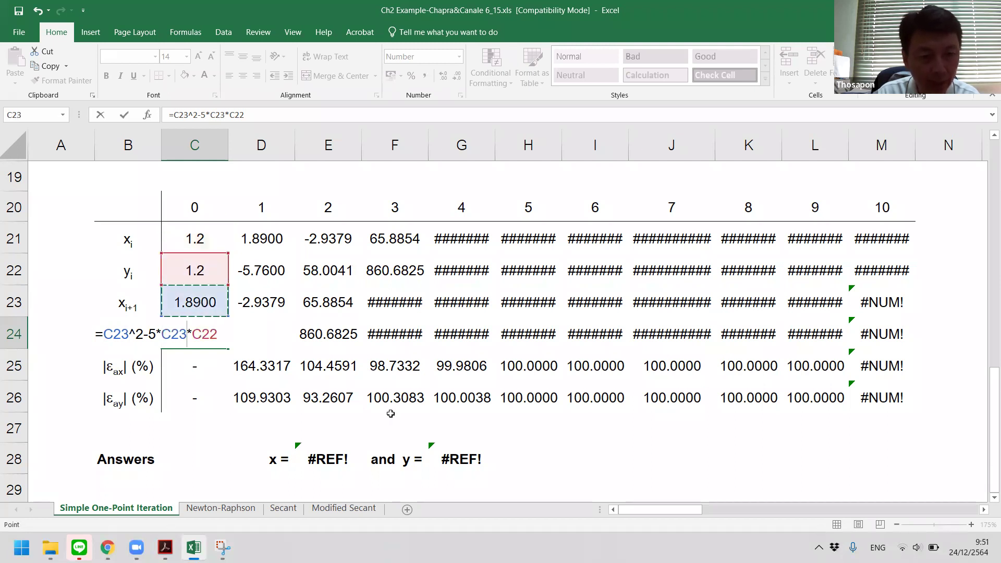
{"action": "key", "text": "Return"}
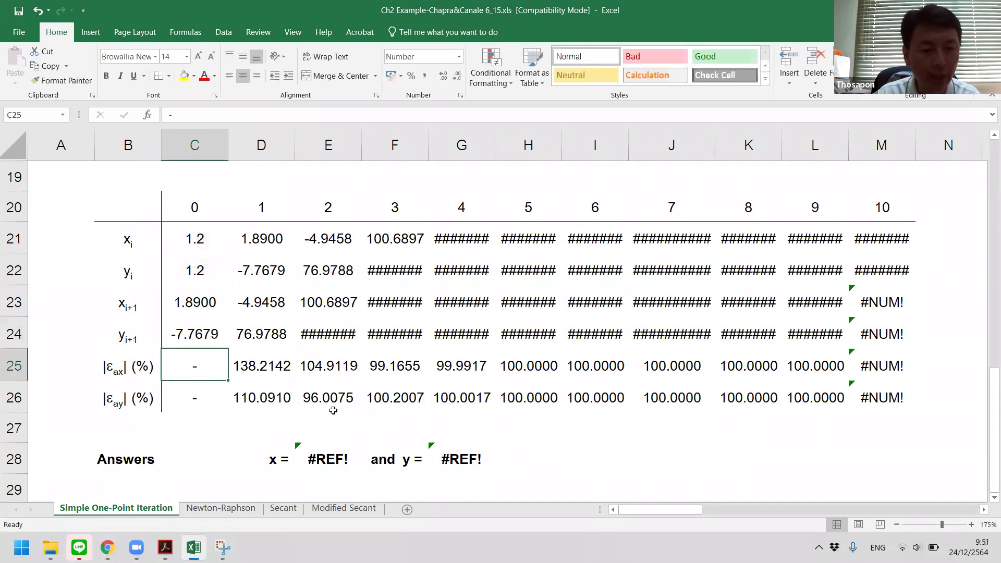
{"action": "double_click", "coordinate": [194, 340]}
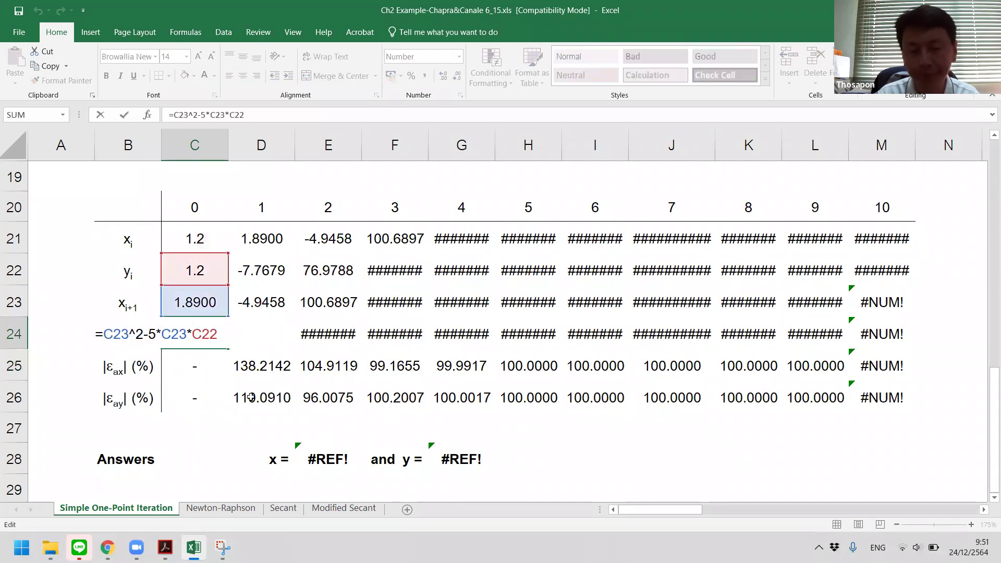
{"action": "key", "text": "Return"}
Copy the C24 formula into D24 and fill the iteration 1 block D20:D26 across through column M.
{"action": "left_click", "coordinate": [203, 331]}
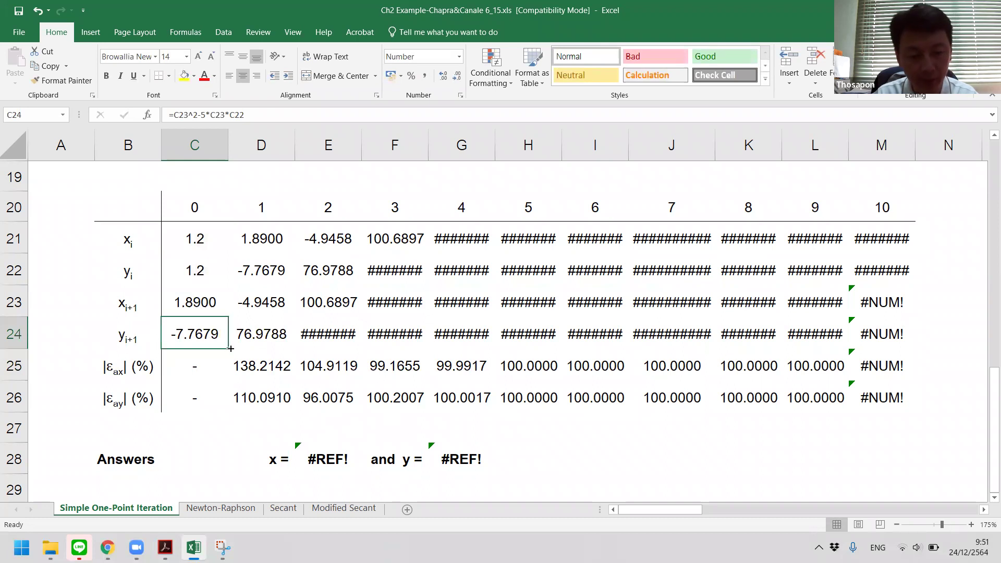
{"action": "key", "text": "ctrl+c"}
{"action": "left_click", "coordinate": [249, 337]}
{"action": "key", "text": "ctrl+v"}
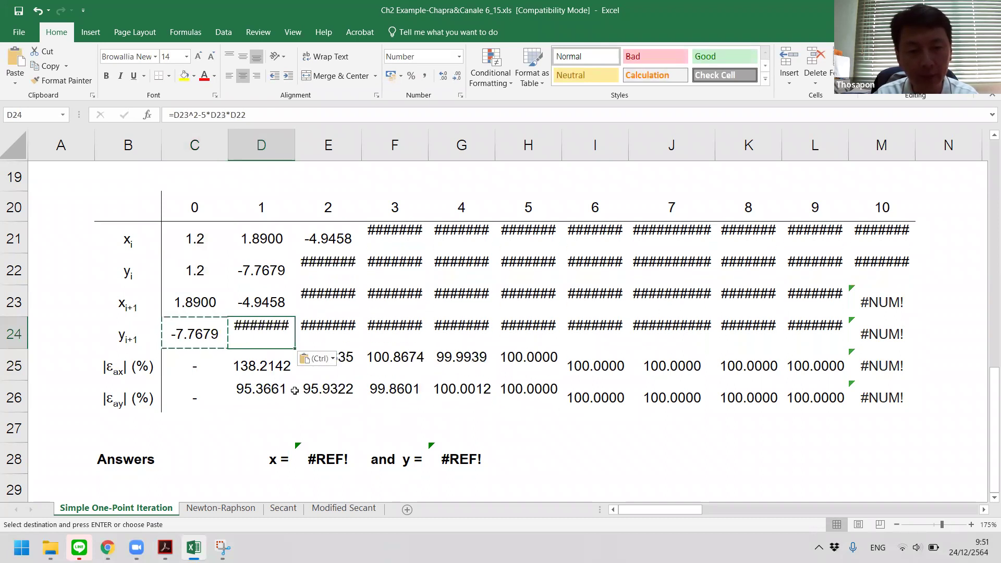
{"action": "left_click_drag", "start_coordinate": [261, 208], "coordinate": [912, 412]}
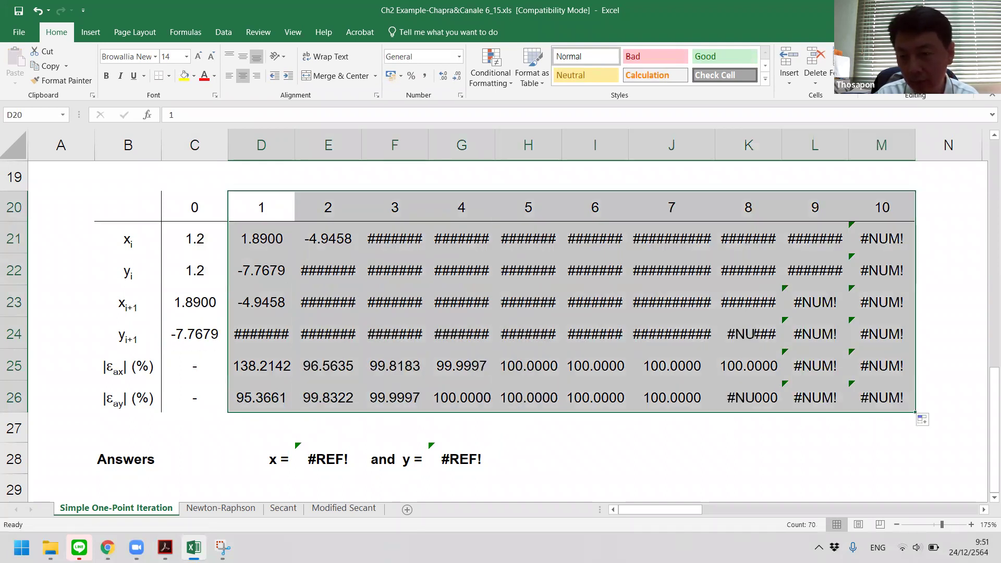
{"action": "left_click", "coordinate": [306, 371]}
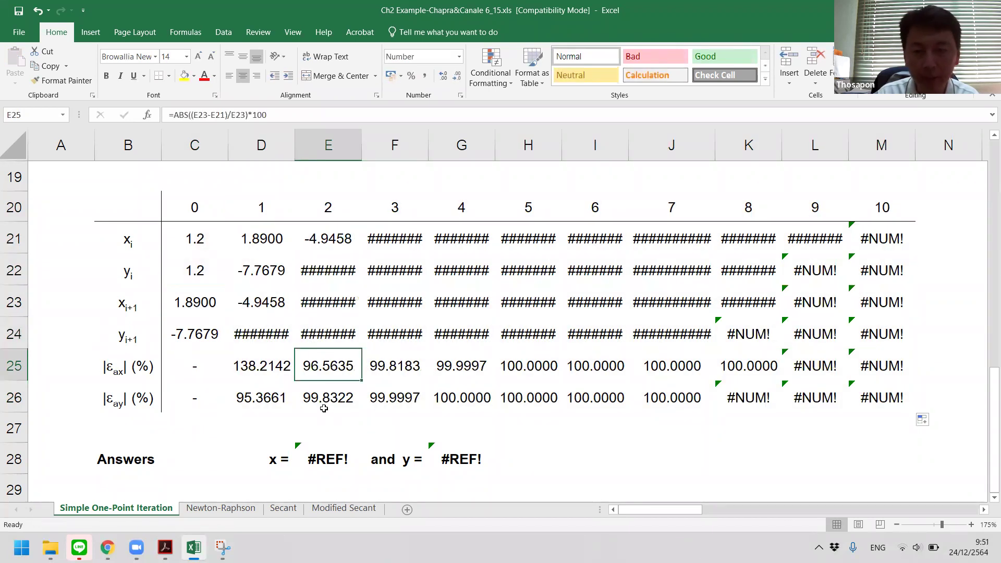
Inspect the cell references of the Gauss-Seidel y formulas in C24 and D24.
{"action": "scroll", "coordinate": [324, 408], "scroll_direction": "up", "scroll_amount": 3}
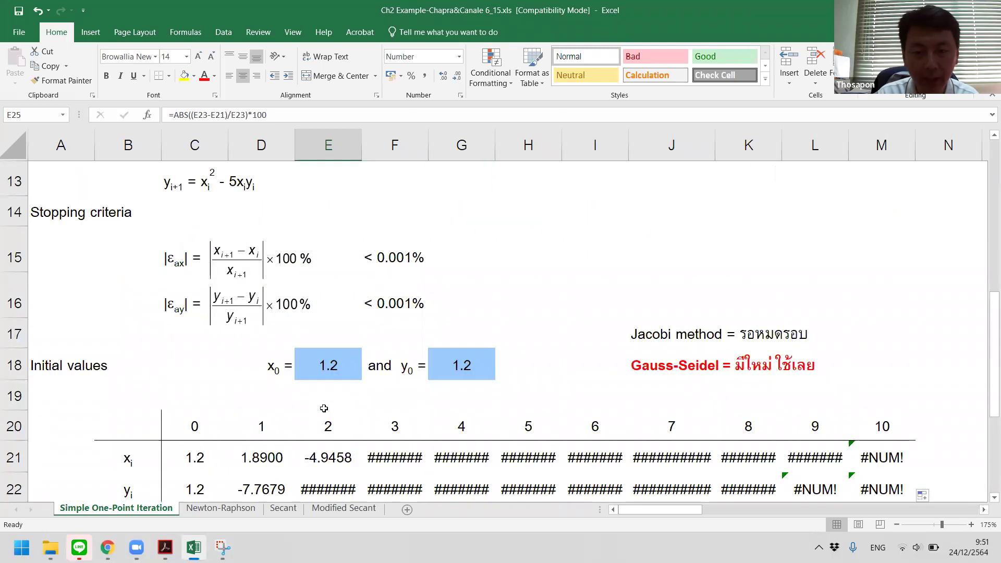
{"action": "scroll", "coordinate": [282, 417], "scroll_direction": "down", "scroll_amount": 2}
{"action": "double_click", "coordinate": [187, 443]}
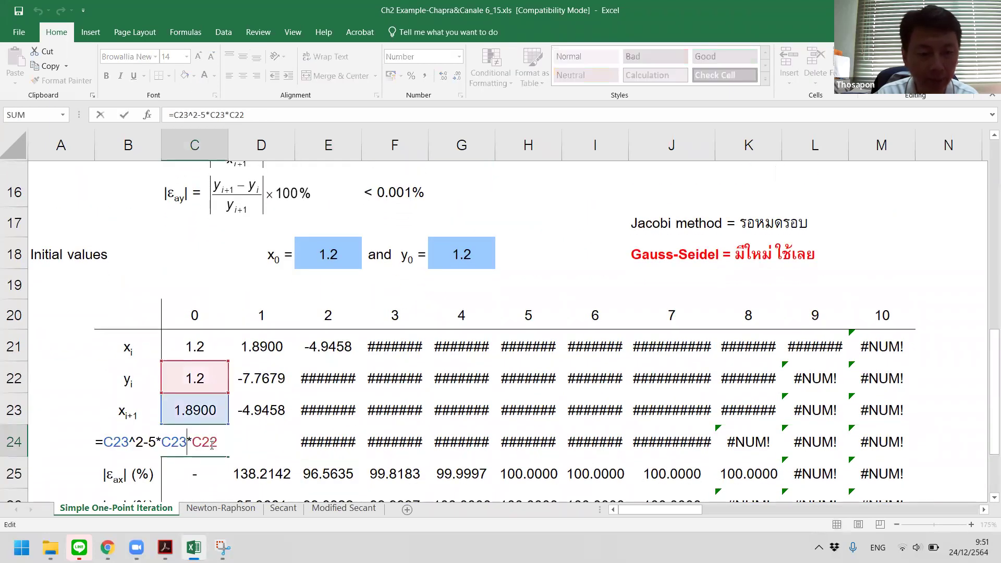
{"action": "key", "text": "Escape"}
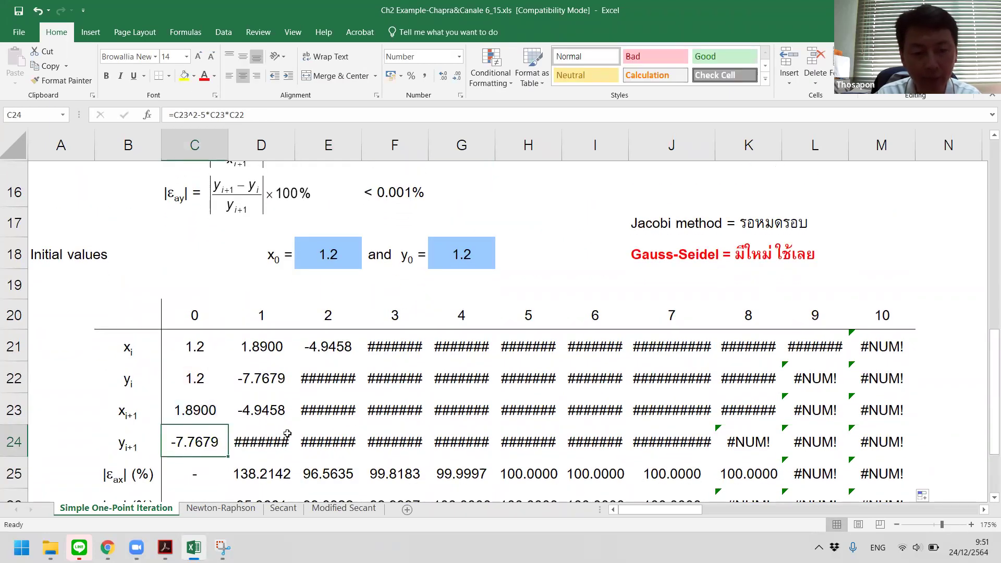
{"action": "double_click", "coordinate": [255, 445]}
{"action": "key", "text": "Escape"}
Compare the rearranged equations in rows 12 and 13 with the original equations in the problem statement.
{"action": "scroll", "coordinate": [271, 396], "scroll_direction": "up", "scroll_amount": 3}
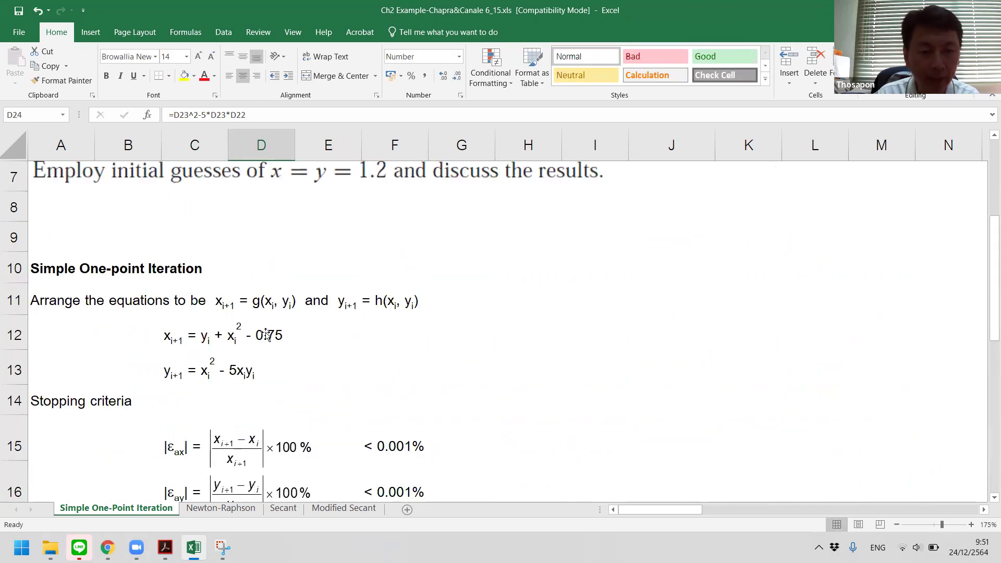
{"action": "scroll", "coordinate": [266, 334], "scroll_direction": "up", "scroll_amount": 2}
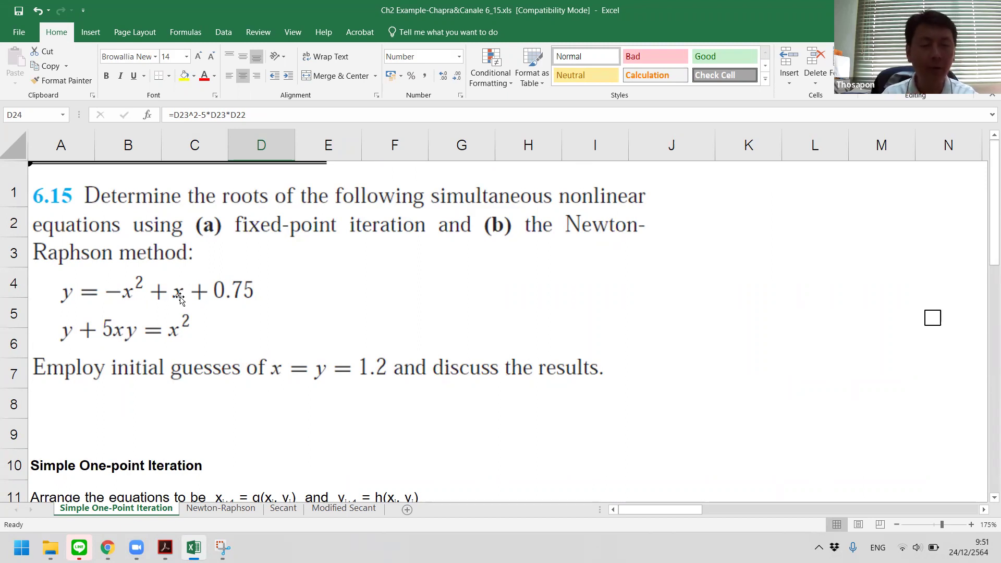
{"action": "scroll", "coordinate": [182, 306], "scroll_direction": "down", "scroll_amount": 1}
{"action": "scroll", "coordinate": [182, 306], "scroll_direction": "up", "scroll_amount": 1}
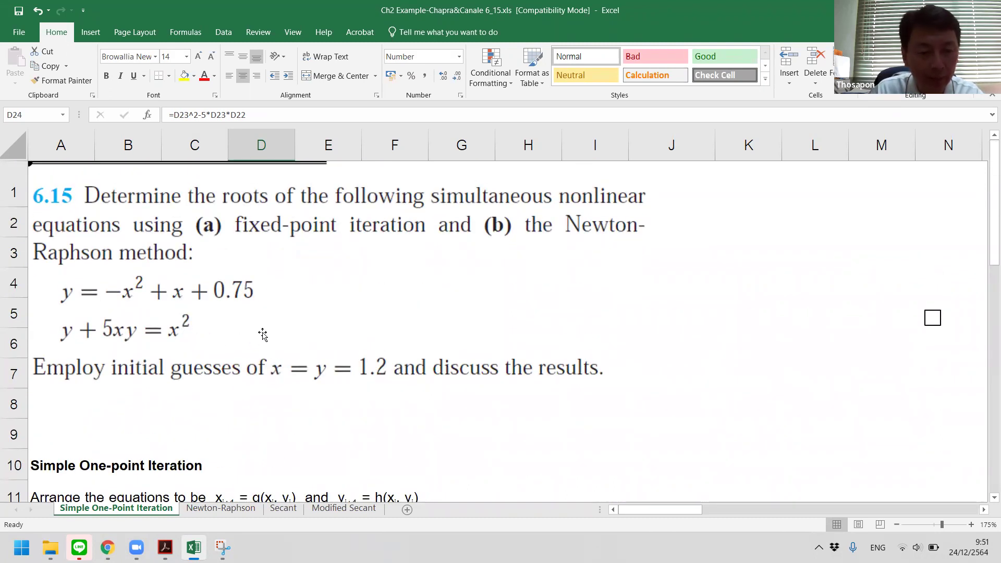
{"action": "scroll", "coordinate": [262, 334], "scroll_direction": "down", "scroll_amount": 1}
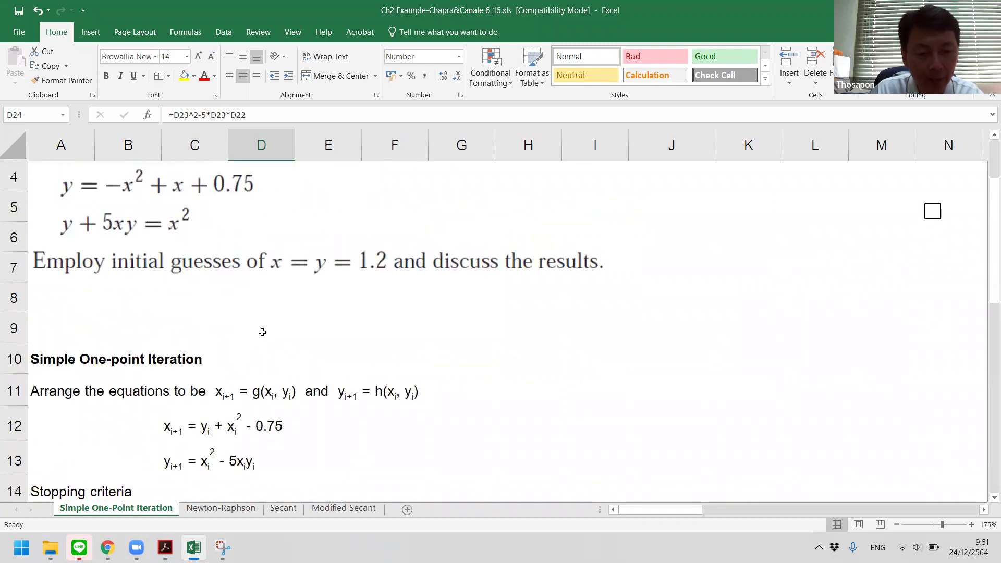
{"action": "scroll", "coordinate": [262, 332], "scroll_direction": "up", "scroll_amount": 1}
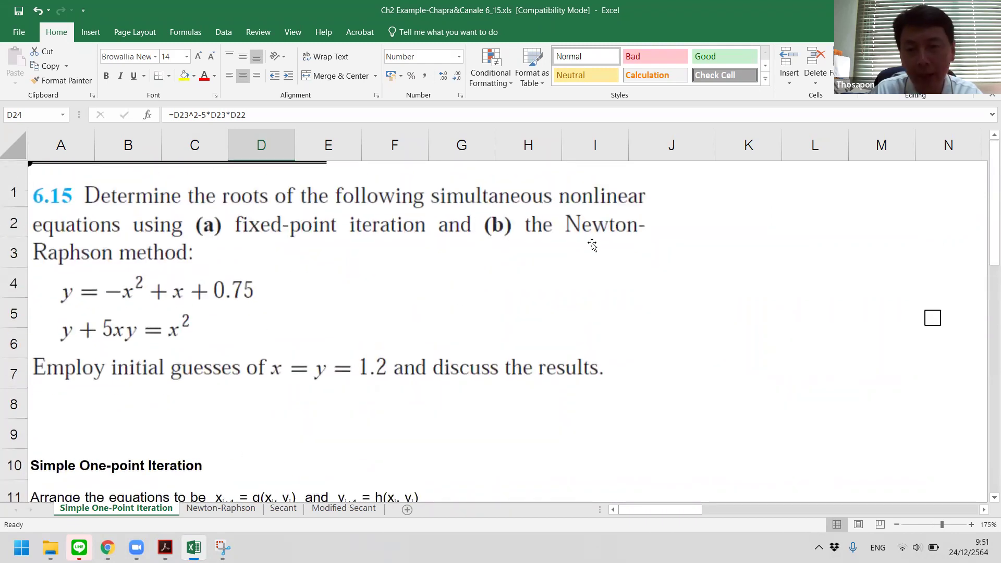